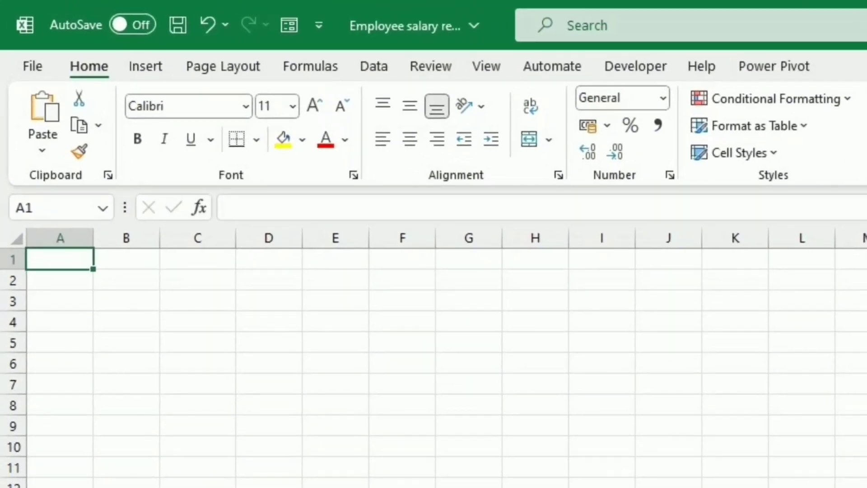
- Paste the copied salary headings, from ID through Net Salary, across row 7 starting at cell A7
right_click(51, 384)
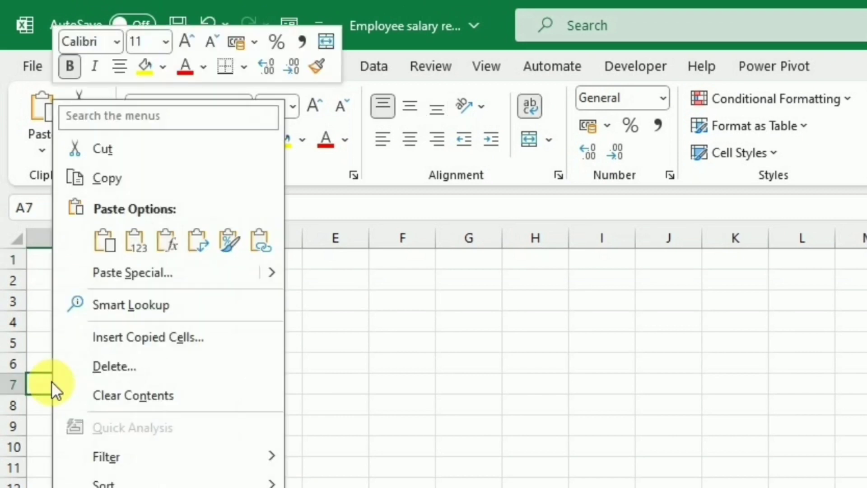
left_click(128, 251)
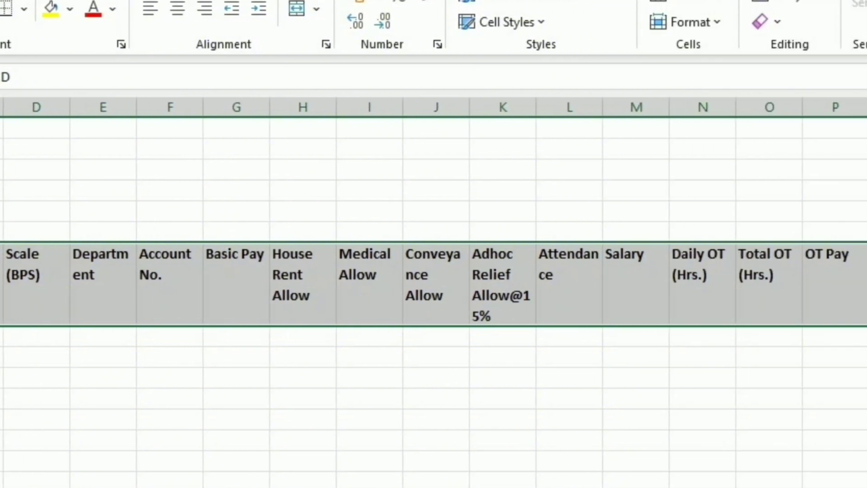
scroll(434, 293, "right", 4)
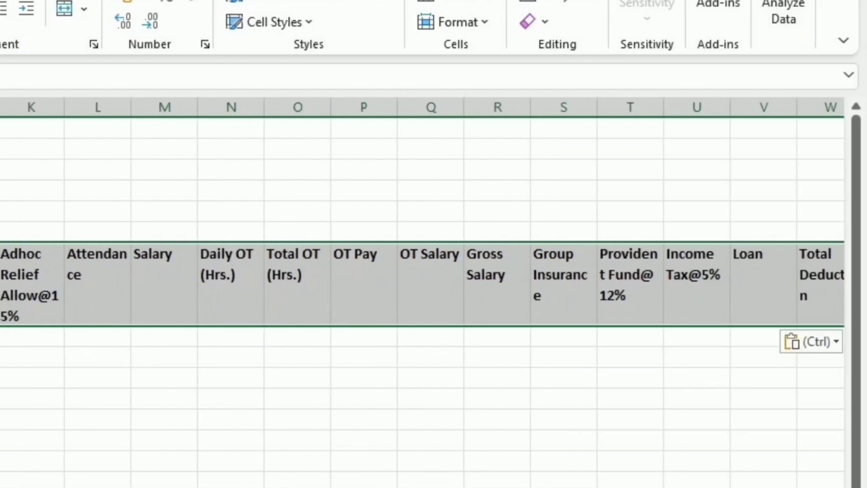
scroll(422, 292, "right", 1)
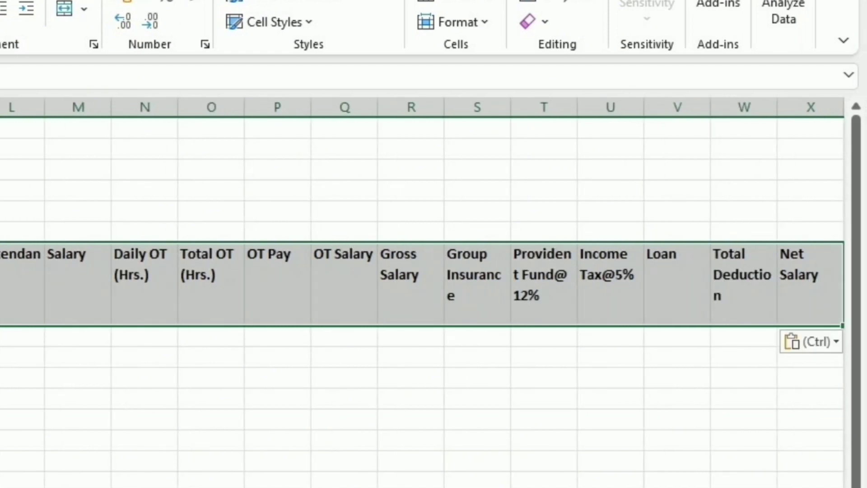
scroll(422, 291, "left", 5)
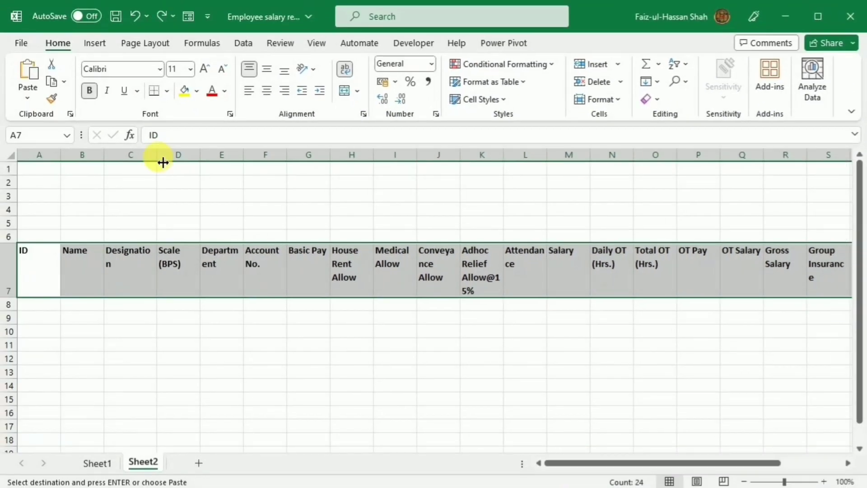
- Widen the Designation and other cramped columns to fit their headings, and fill the header row with yellow
left_click_drag(163, 162, 168, 162)
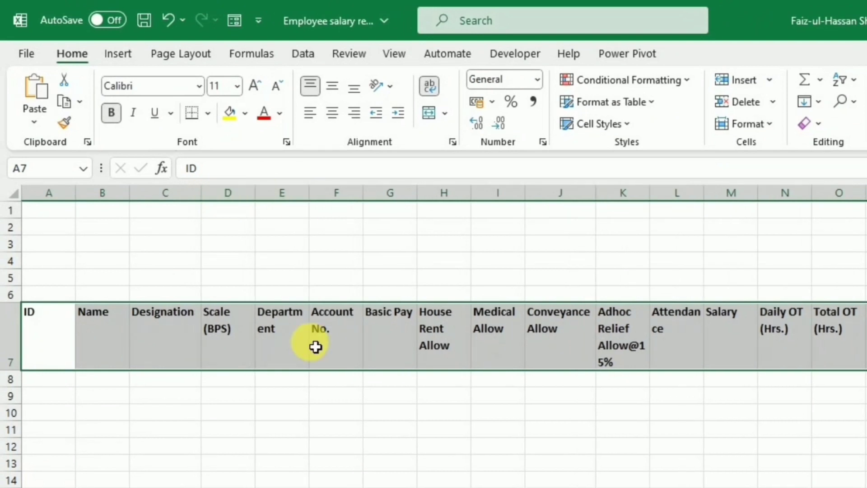
left_click(230, 113)
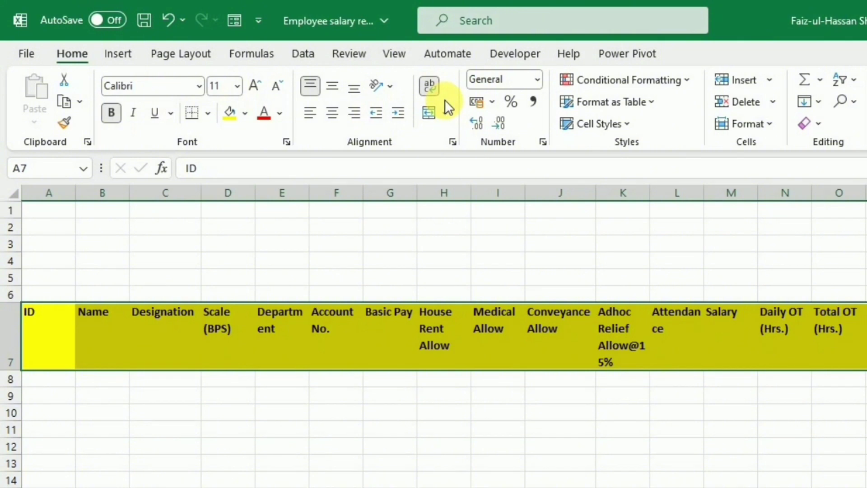
- Paste the copied employee records, from ID to Basic Pay, under the headings starting at cell A8
left_click(68, 381)
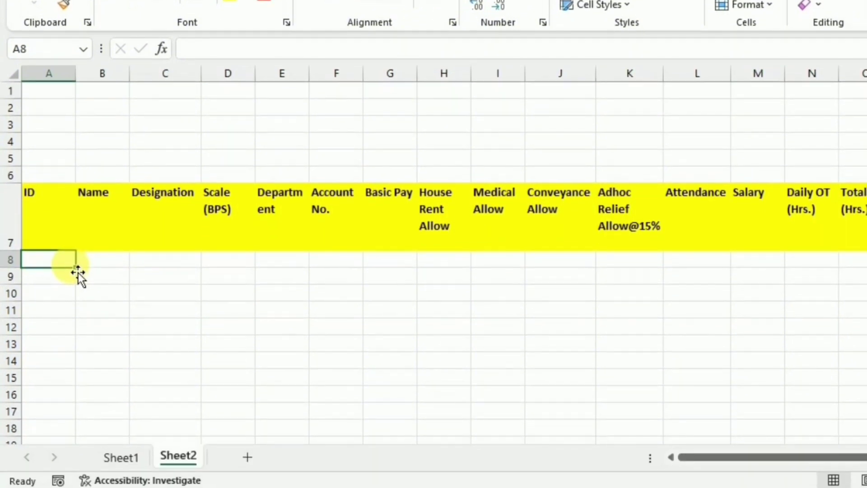
key("ctrl+v")
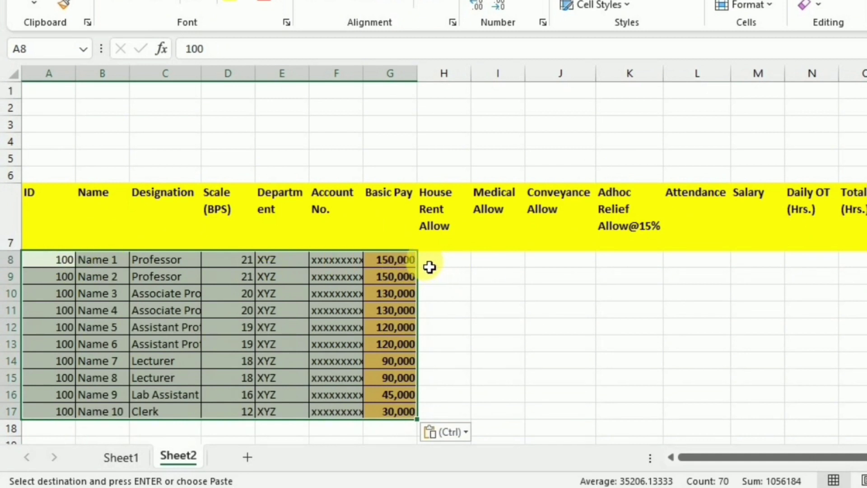
- Apply All Borders to the whole salary table, from the ID heading in A7 across all columns down to row 17
left_click_drag(67, 212, 817, 405)
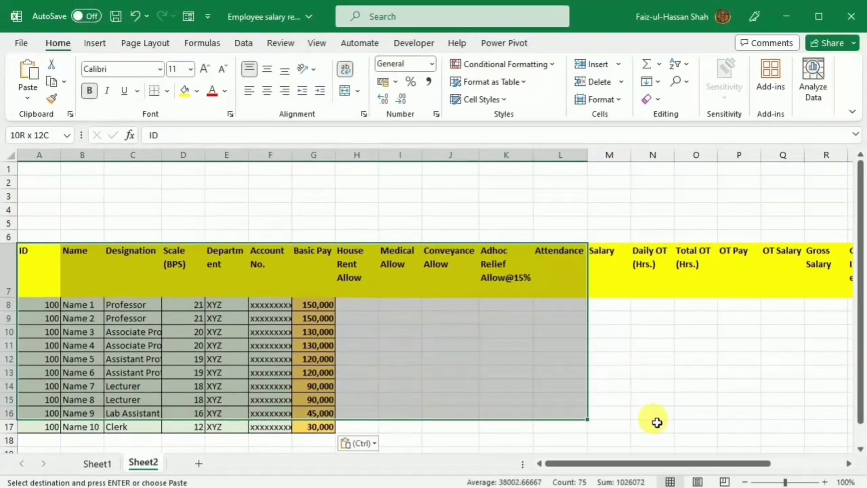
left_click_drag(657, 422, 758, 427)
left_click_drag(712, 464, 550, 464)
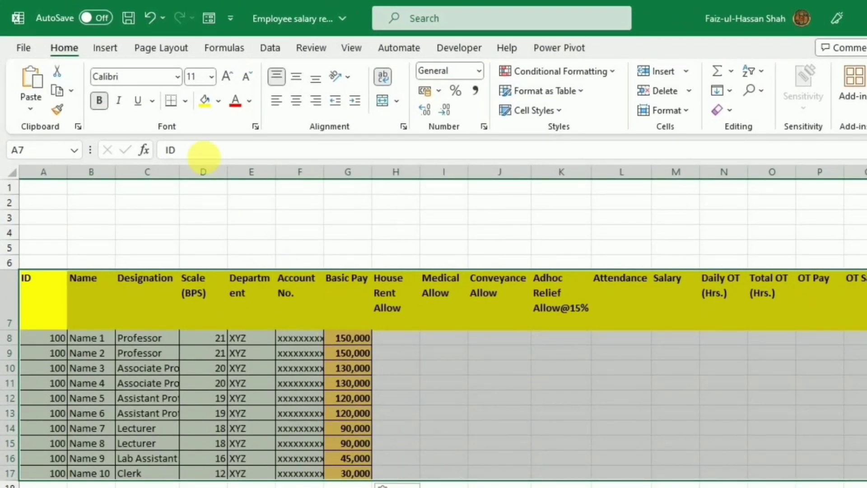
left_click(186, 101)
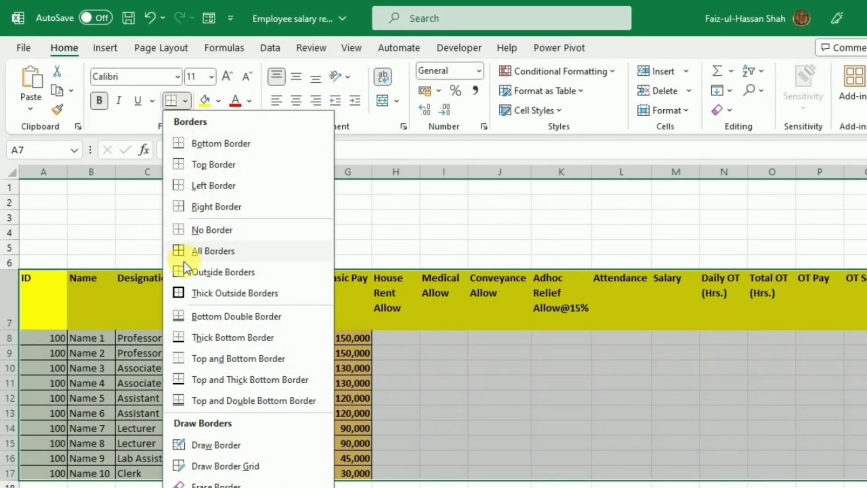
left_click(201, 251)
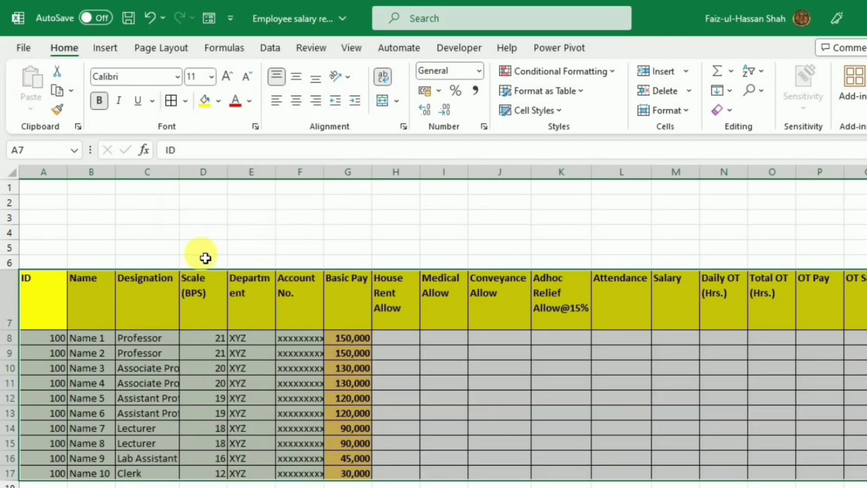
- Fill House Rent Allow in H8:H17 with 20,000 twice, 15,000 twice, 13,000 four times, 10,000 and 5,000
left_click(396, 338)
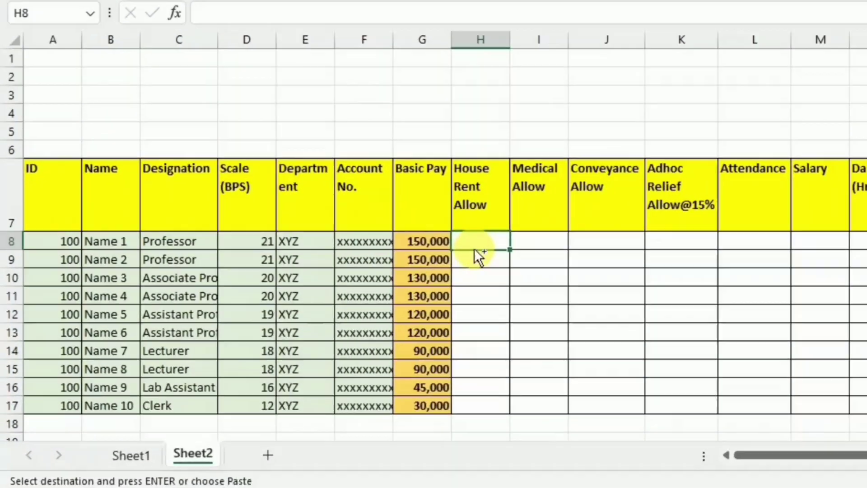
type("20,000 20,000 15,000 15,000 13,000 13,000 13,000 13,000 10,000 5,000")
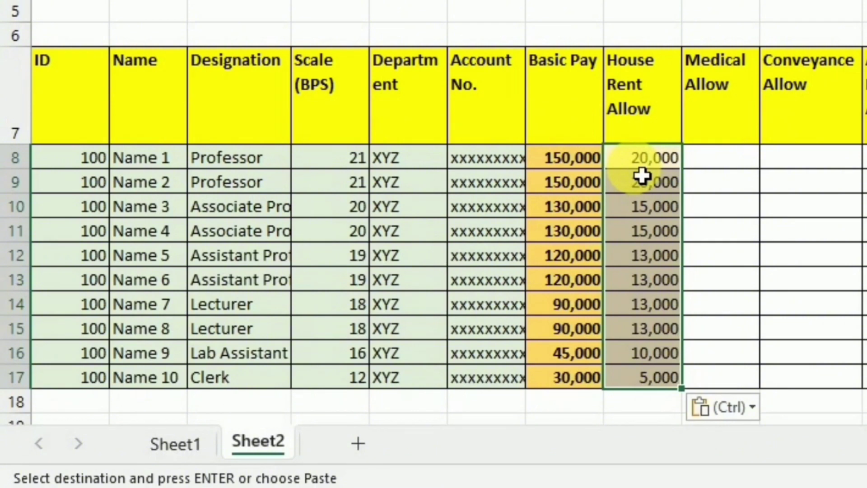
- Fill Medical Allow with 10,000 for rows 8 to 16 and 3,000 for row 17, and Conveyance Allow with 5,000 throughout
left_click(718, 162)
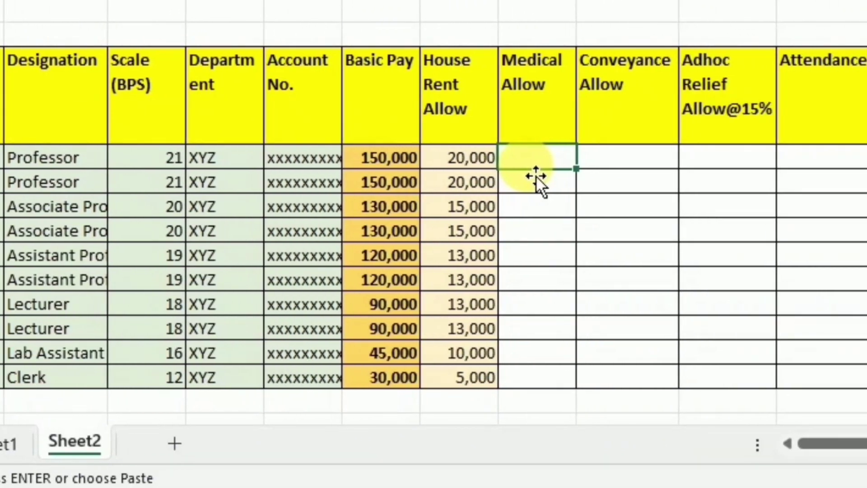
type("10,000\t5,000 10,000\t5,000 10,000\t5,000 10,000\t5,000 10,000\t5,000 10,000\t5,000 10,000\t5,000 10,000\t5,000 10,000\t5,000 3,000\t5,000")
- Calculate Adhoc Relief Allow with =G8*15% in K8 and copy the formula down to K17
left_click(741, 165)
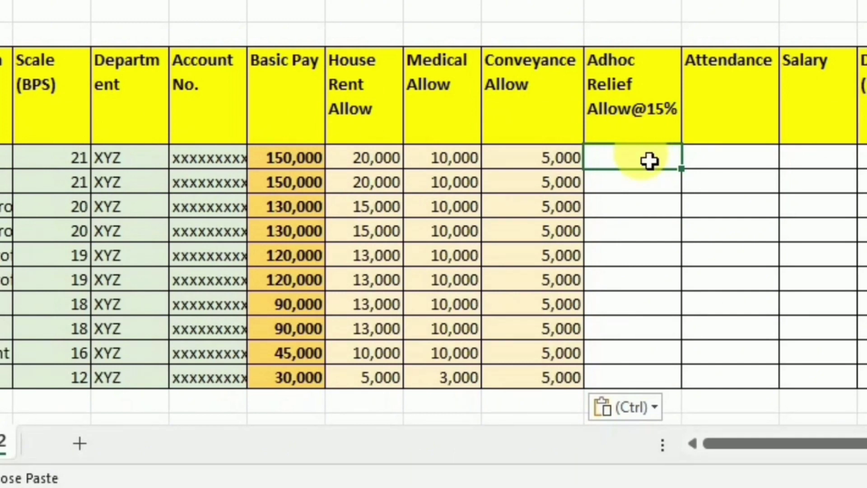
type("=")
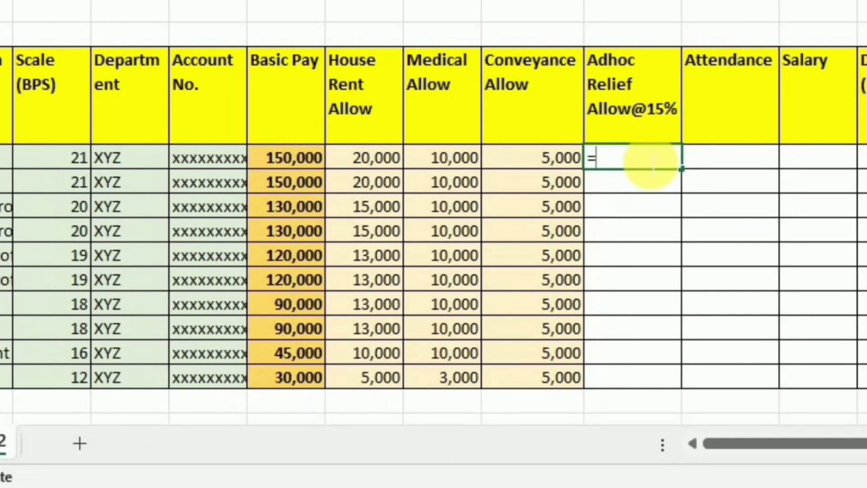
left_click(316, 164)
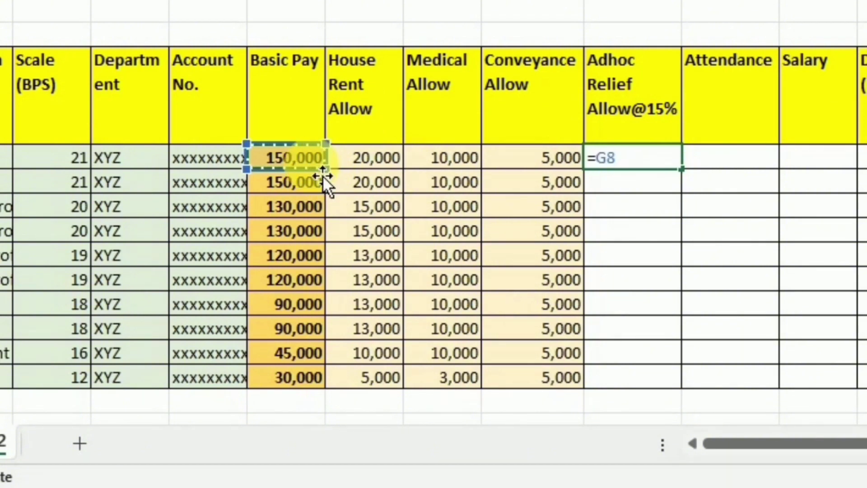
type("*1")
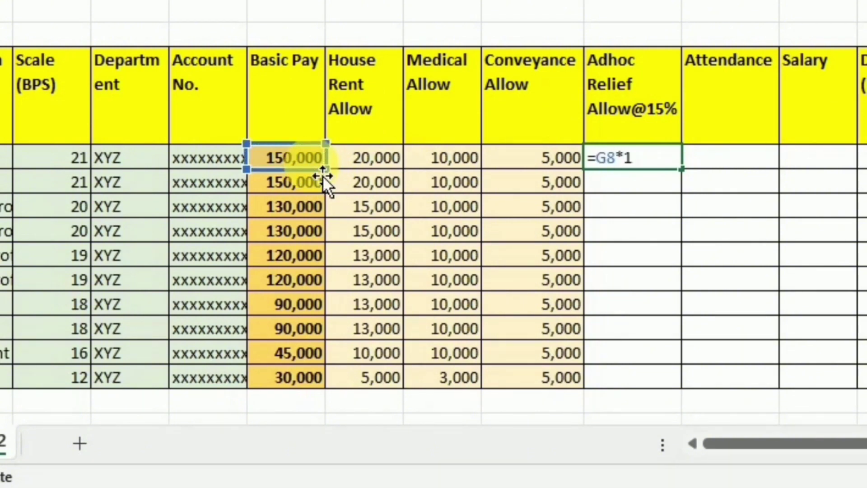
type("5%")
key("Return")
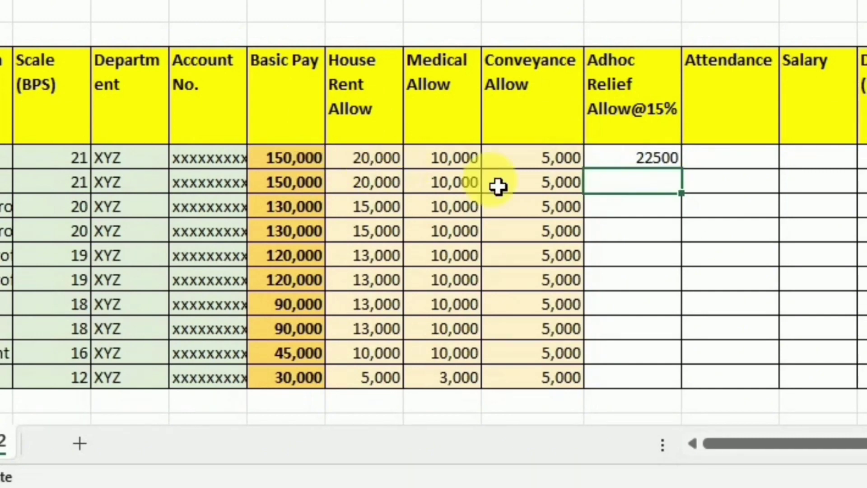
left_click(650, 158)
left_click_drag(681, 169, 682, 389)
- Paste the attendance days 29, 30, 28, 27, 30, 30, 39, 30, 30 and 30 into L8:L17
left_click(741, 164)
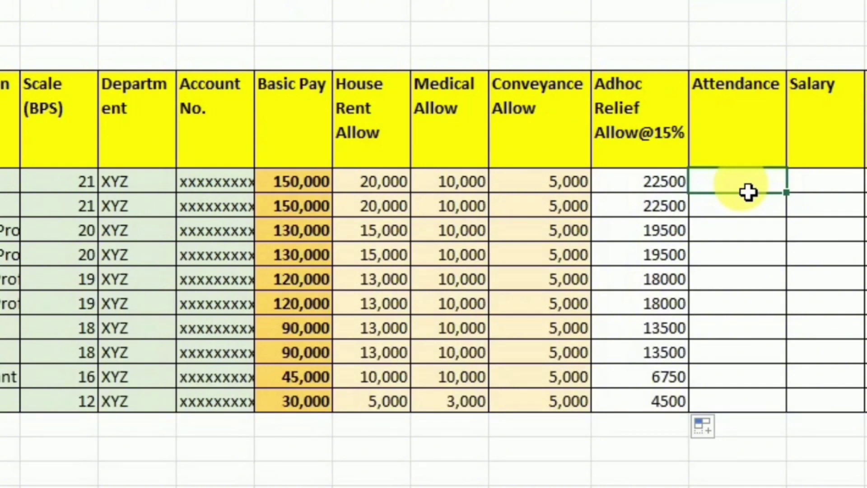
key("ctrl+v")
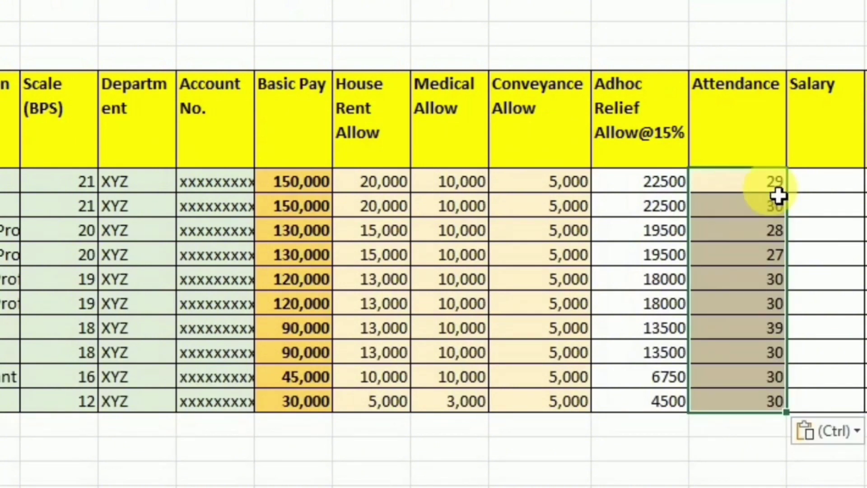
- Calculate Salary with =G8/30*L8 in M8 and copy the formula down to M17
left_click(835, 182)
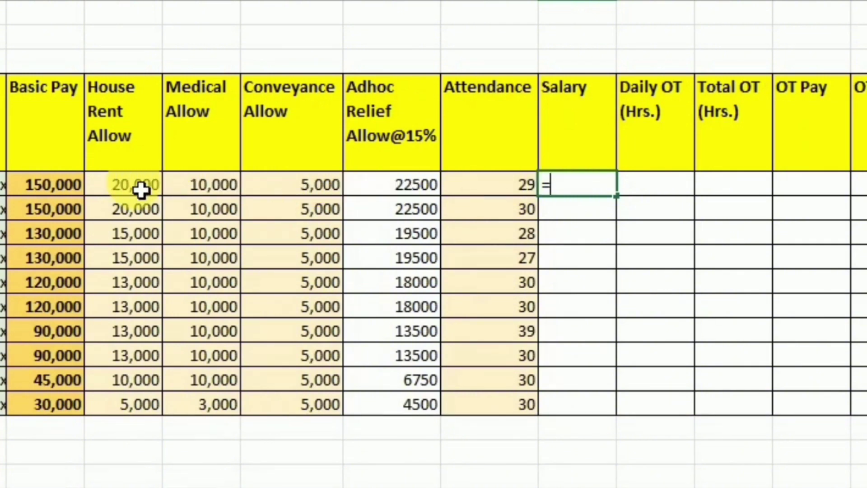
left_click(79, 195)
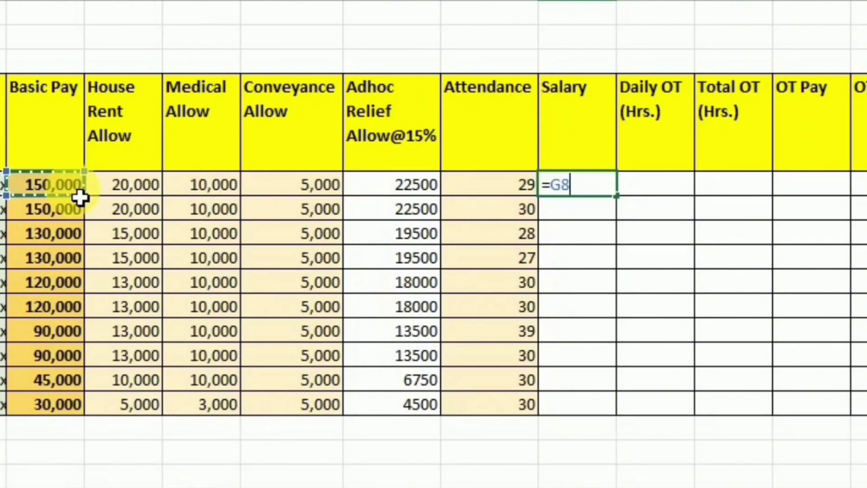
type("/30*")
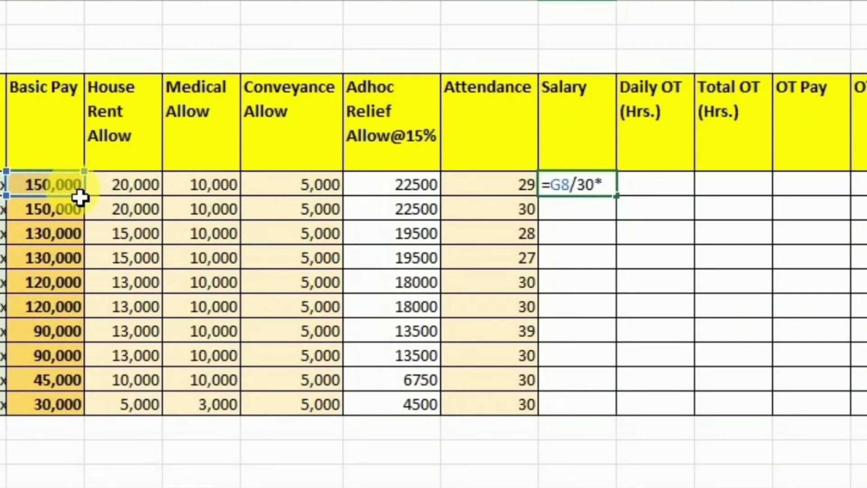
left_click(479, 194)
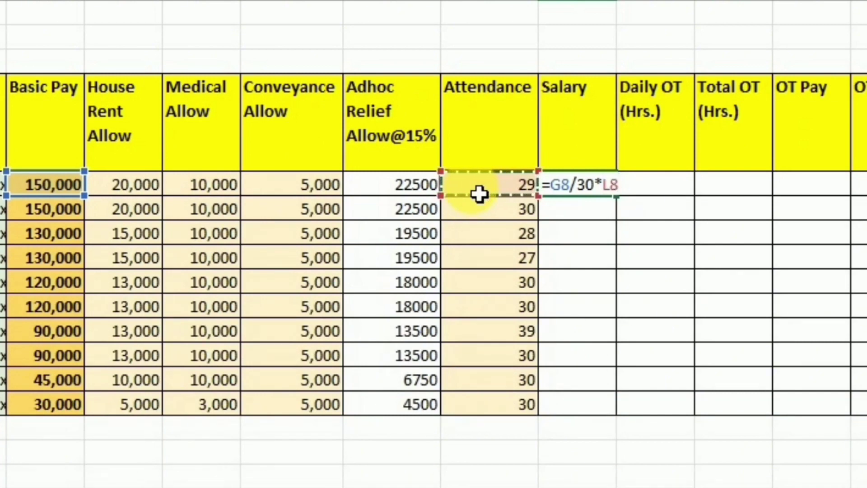
key("Return")
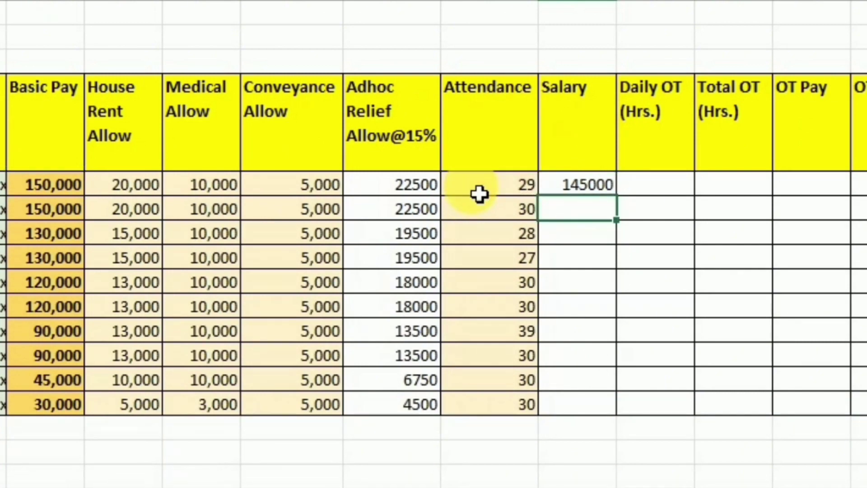
left_click(575, 192)
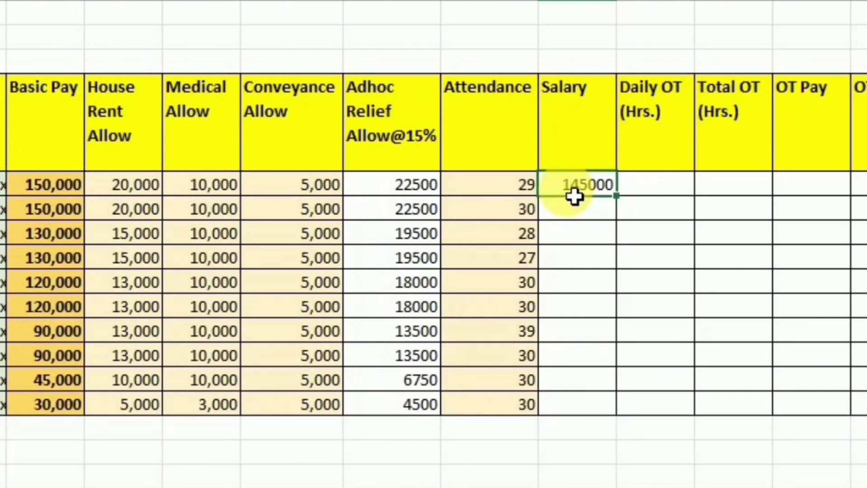
double_click(625, 205)
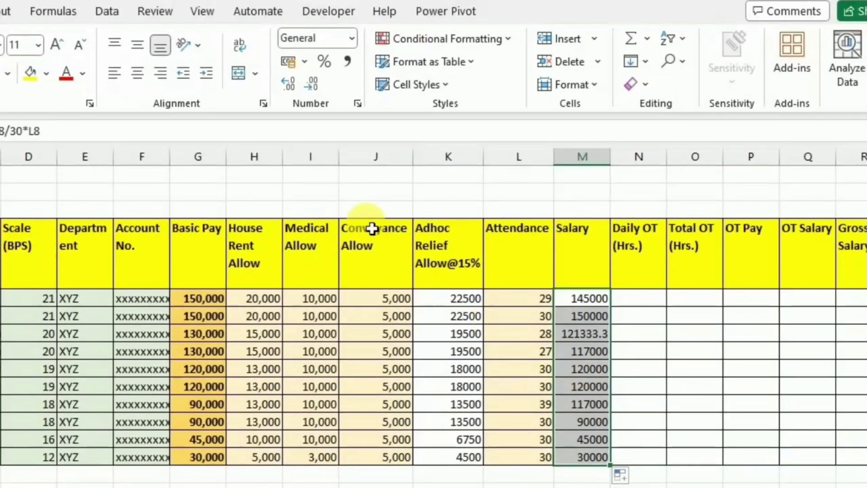
- Format the Salary values in M8:M17 as numbers with 0 decimal places and the 1000 separator
left_click(313, 80)
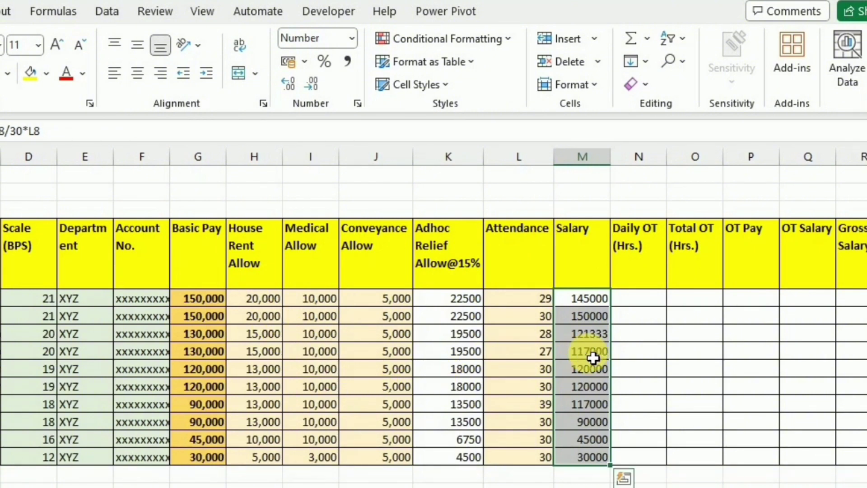
key("ctrl+1")
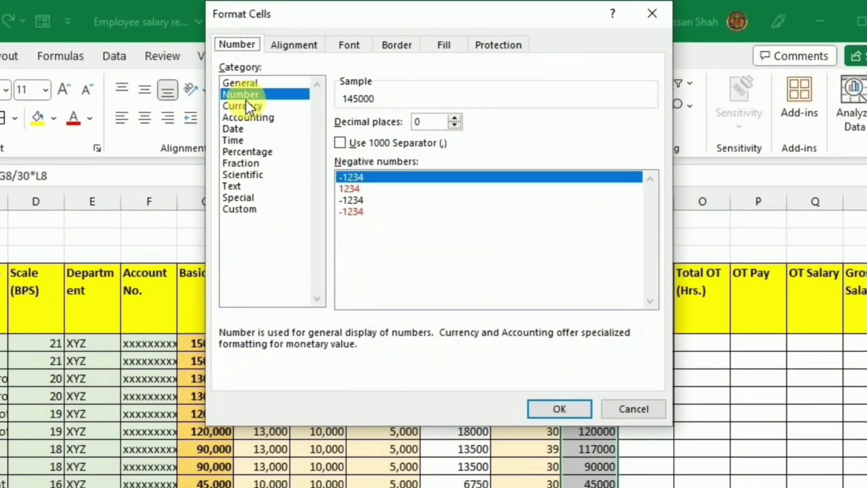
left_click(341, 143)
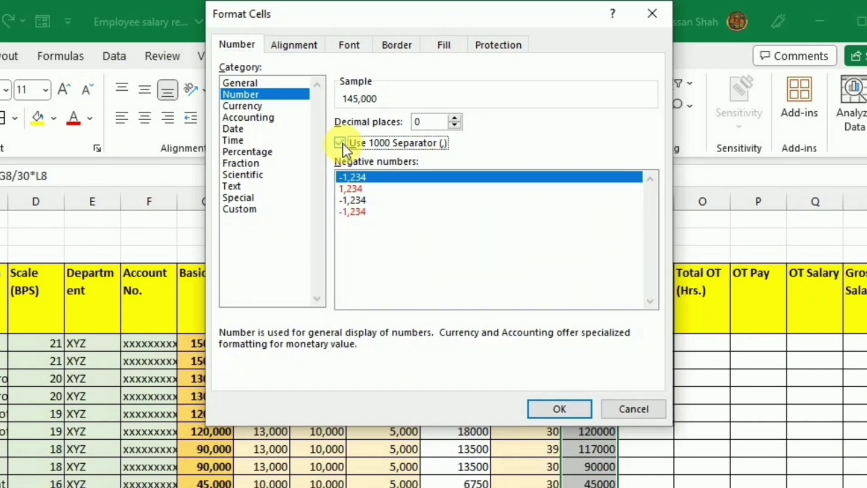
left_click(564, 406)
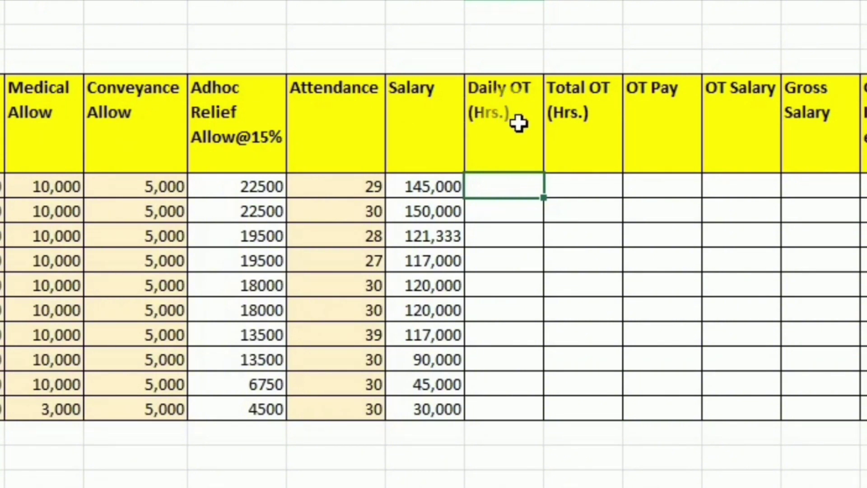
- Paste the Daily OT hours 2, 1, 1, 0, 0, 2, 1, 2, 3 and 3 into N8:N17
left_click(498, 181)
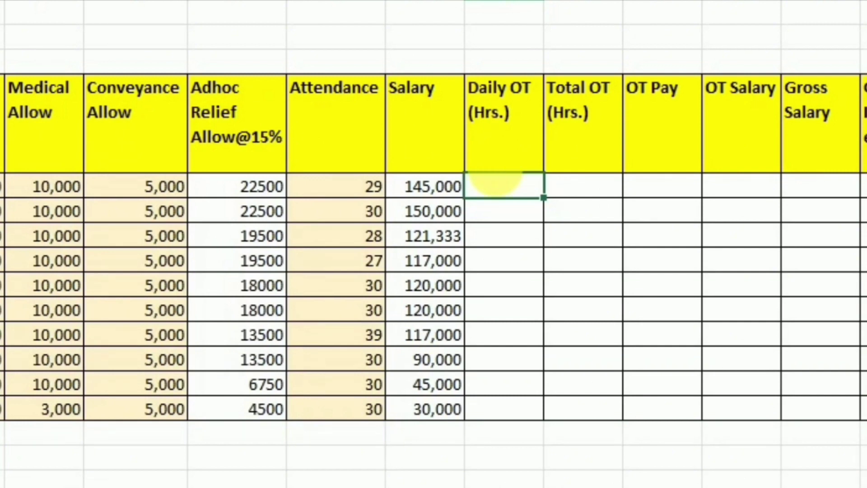
key("ctrl+v")
key("Right")
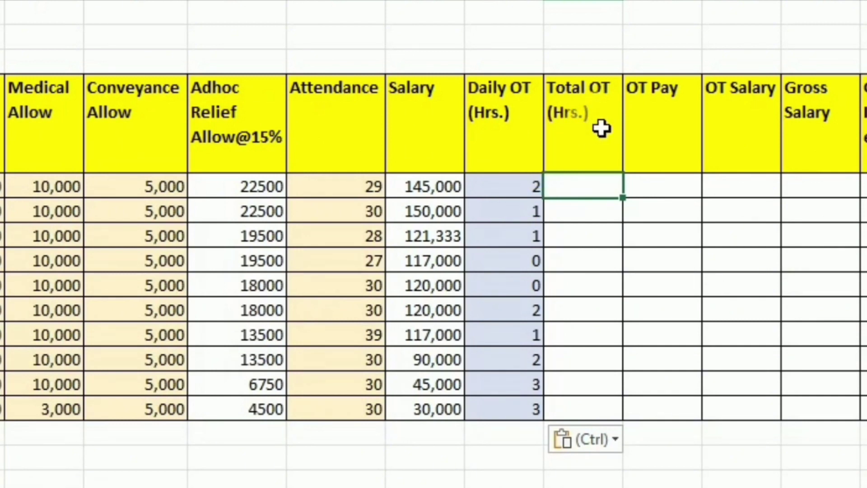
- Calculate Total OT hours with =N8*L8 in O8 and copy the formula down to O17
left_click(592, 190)
double_click(593, 190)
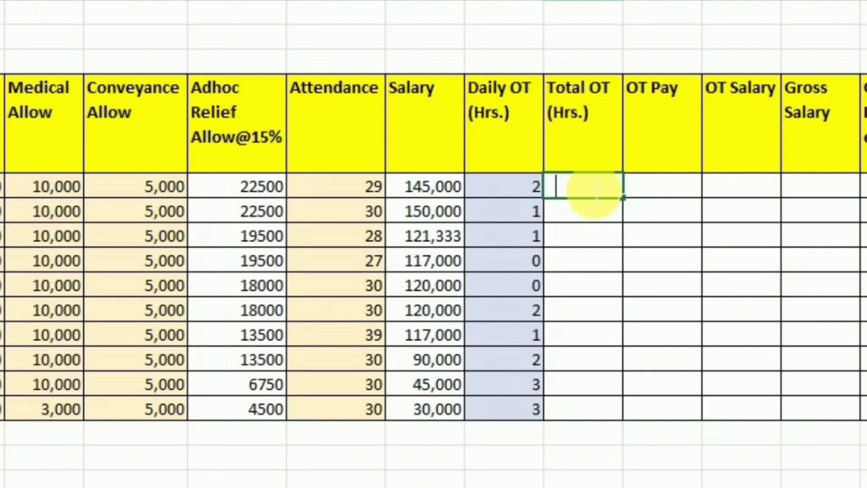
type("=")
left_click(533, 194)
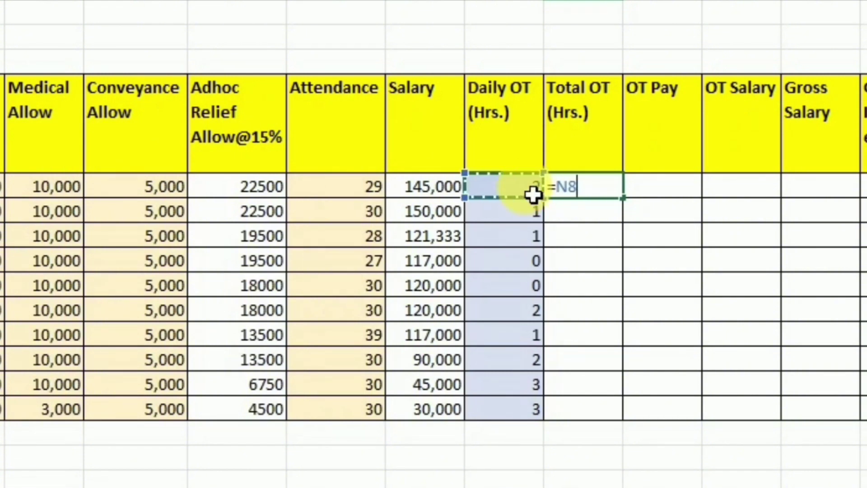
type("*")
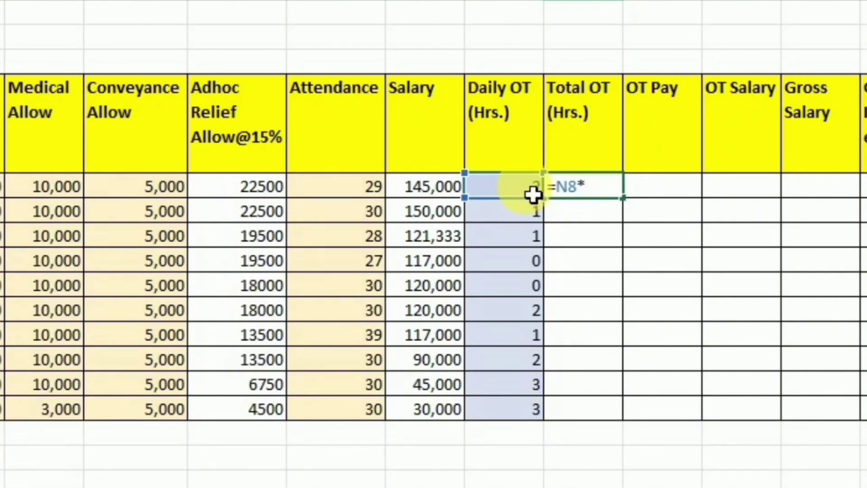
left_click(382, 197)
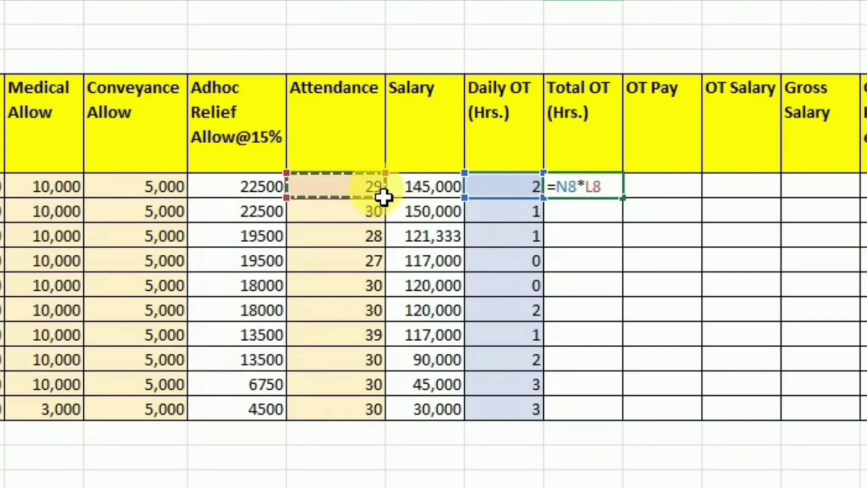
key("ctrl+Return")
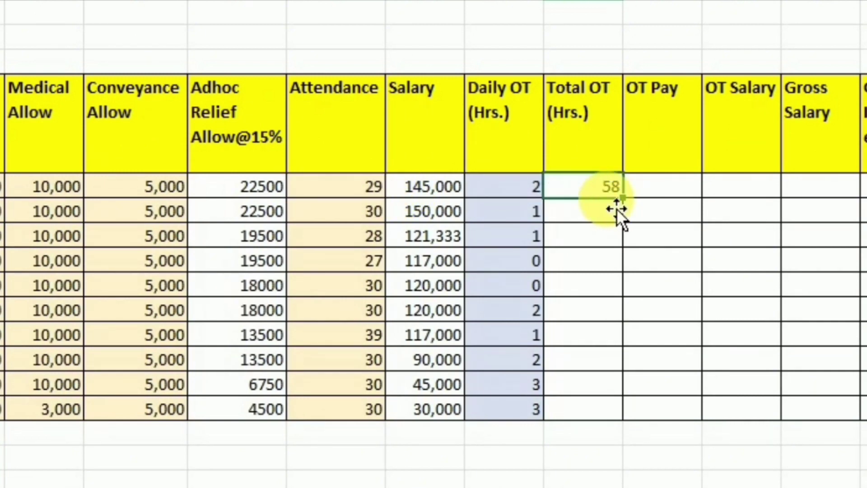
left_click_drag(624, 198, 637, 420)
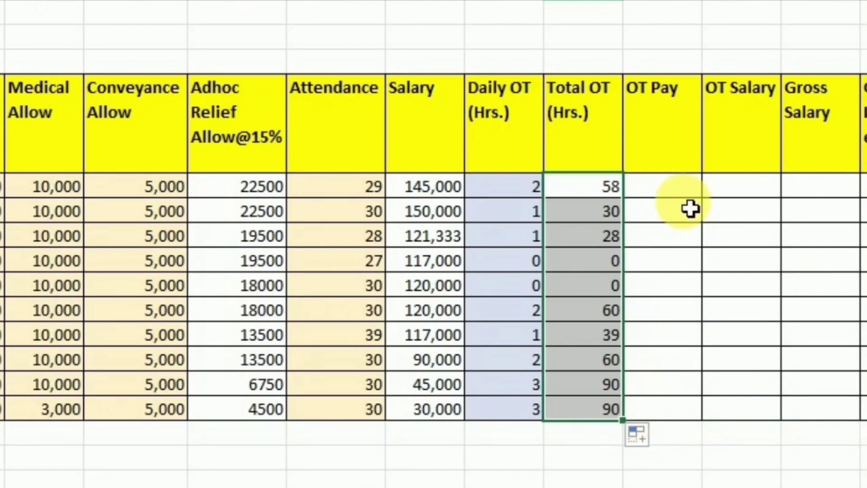
- Calculate the hourly OT Pay with =G8/30/8 in P8 and copy the formula down to P17
left_click(660, 192)
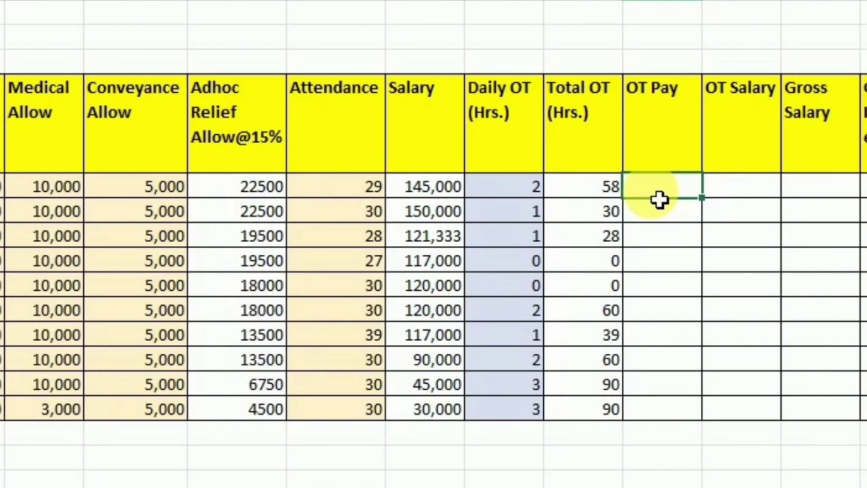
double_click(660, 201)
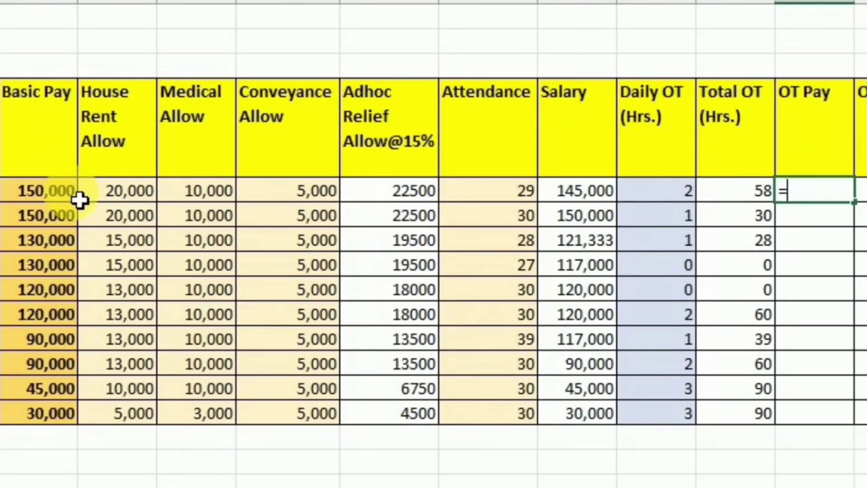
left_click(80, 200)
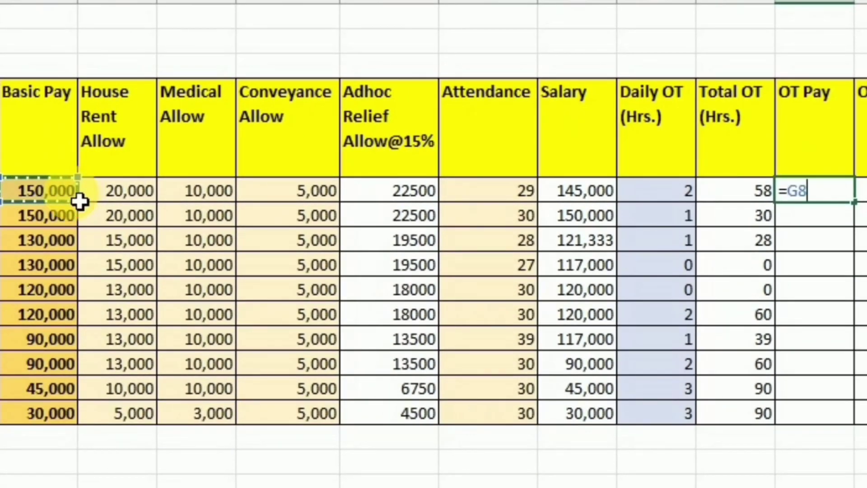
type("/30/8")
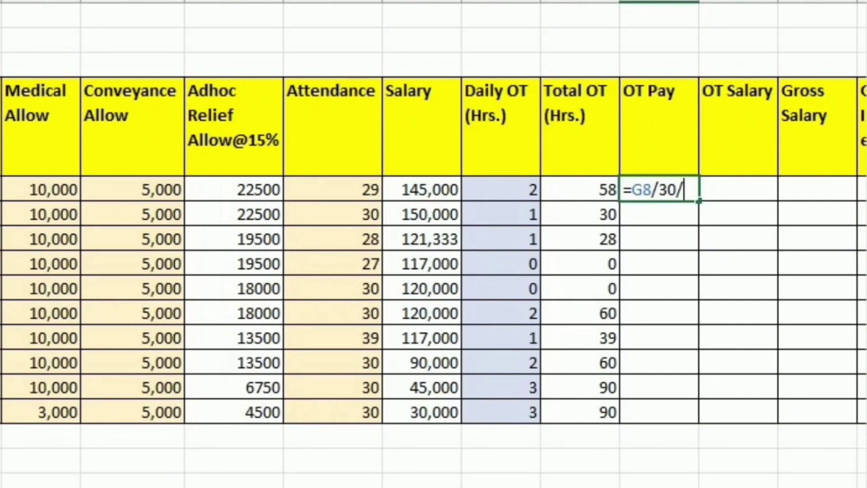
key("Tab")
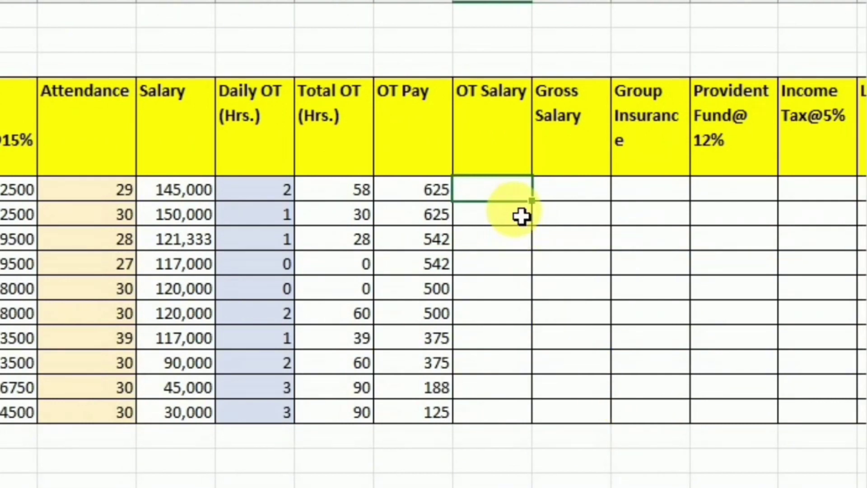
- Calculate OT Salary with =P8*O8 in Q8 and copy the formula down to Q17
type("=")
left_click(420, 194)
type("*")
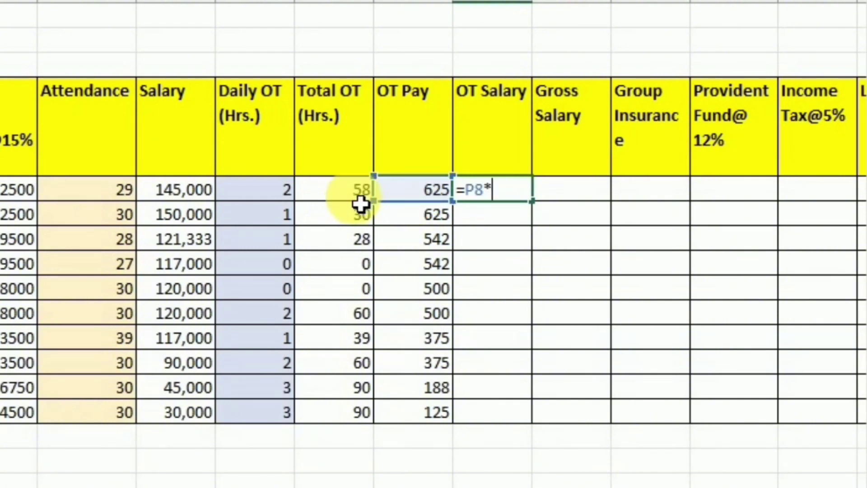
left_click(361, 200)
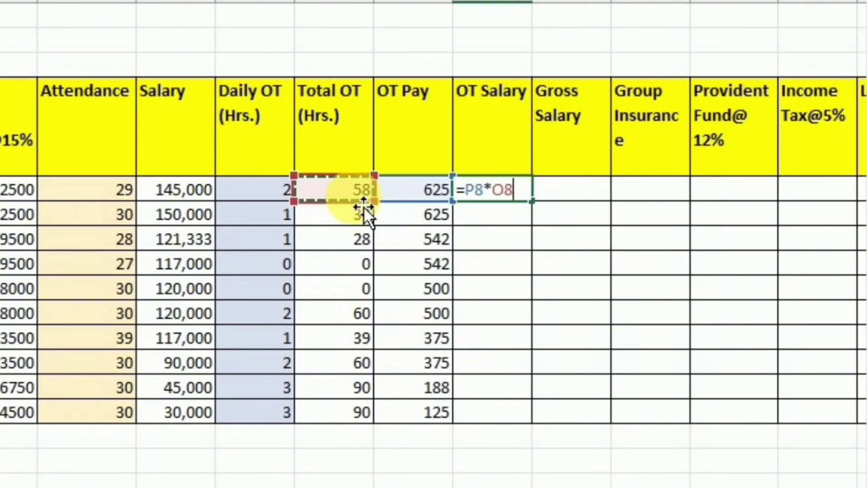
key("Return")
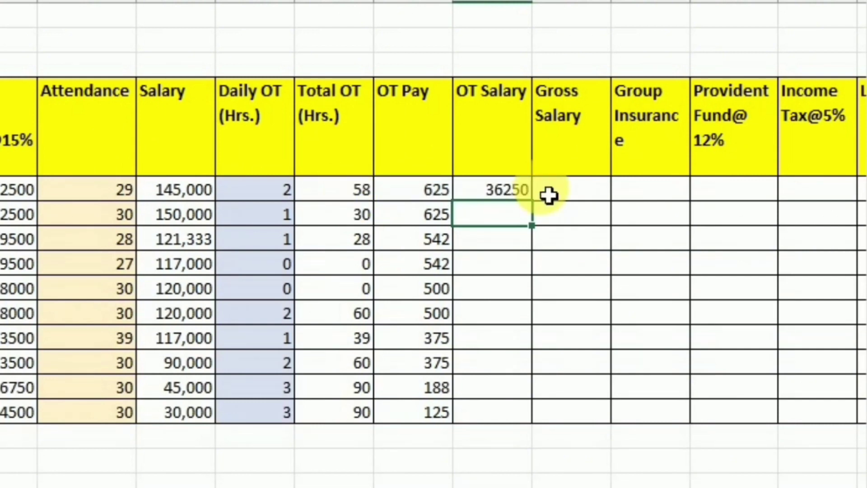
left_click(527, 190)
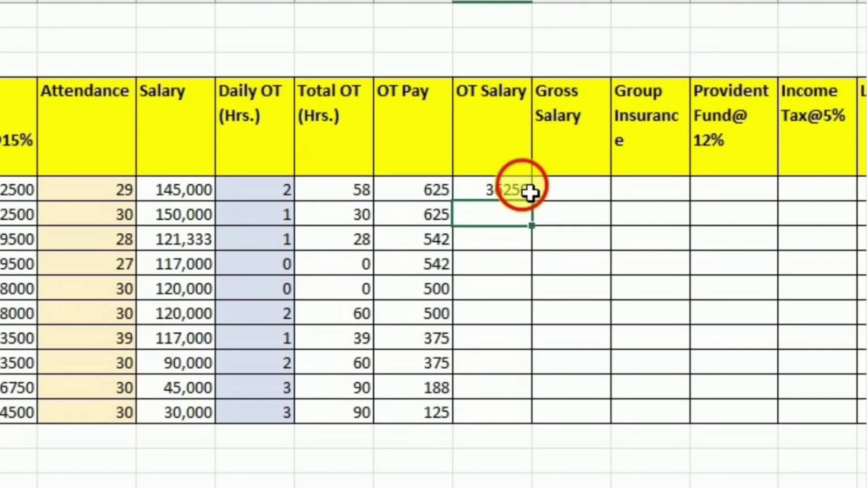
double_click(542, 214)
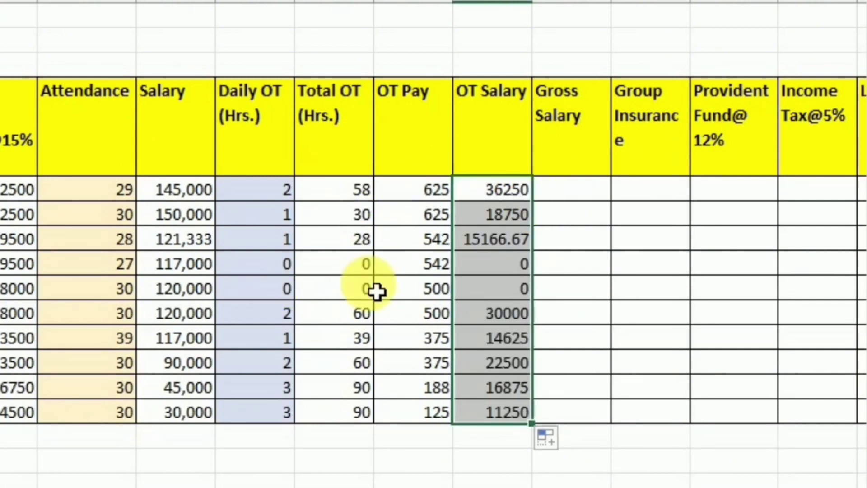
- Format the OT Salary values in Q8:Q17 as numbers with 0 decimal places and the 1000 separator
left_click(489, 271)
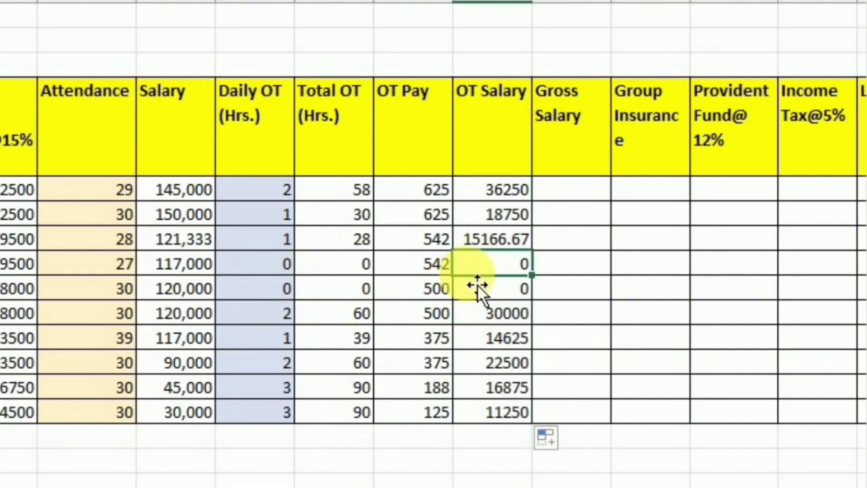
left_click_drag(497, 189, 521, 418)
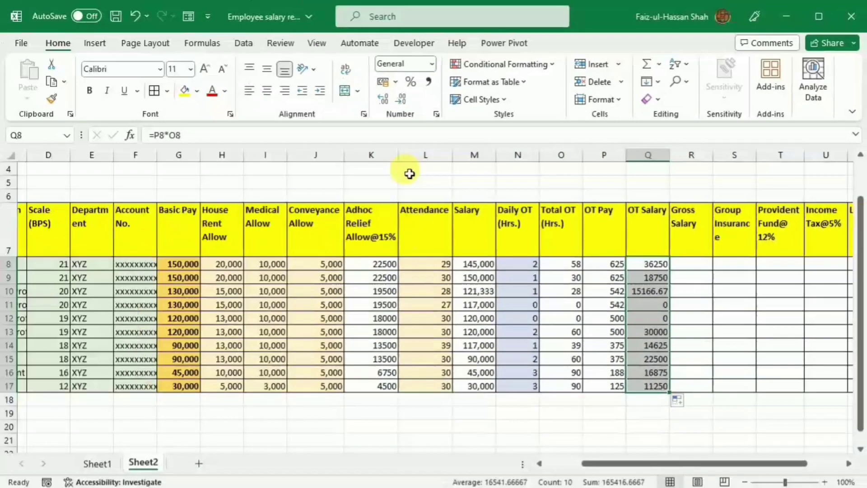
left_click(402, 101)
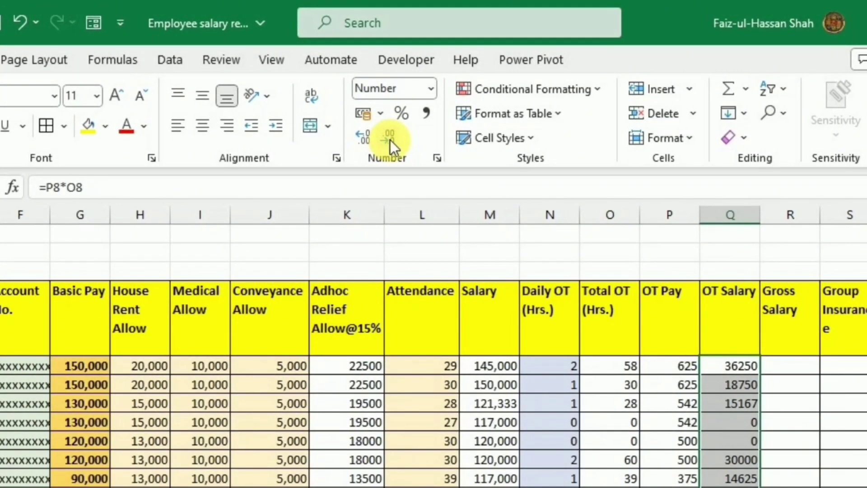
key("ctrl+1")
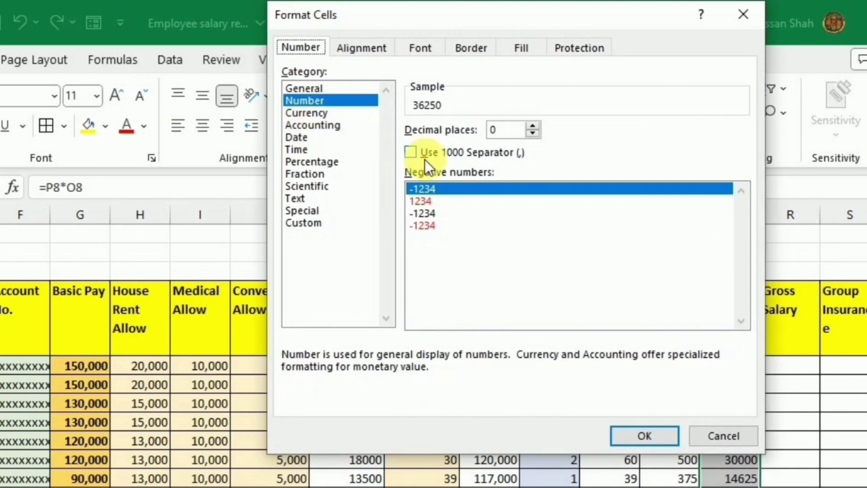
left_click(413, 155)
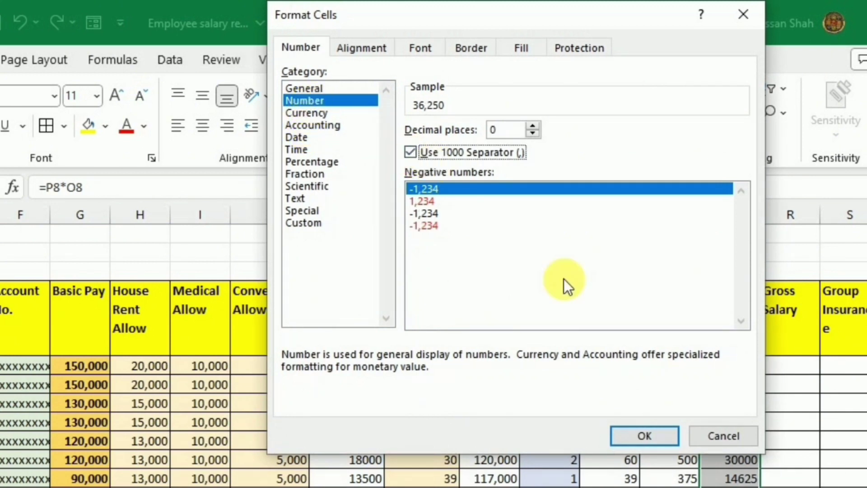
left_click(649, 434)
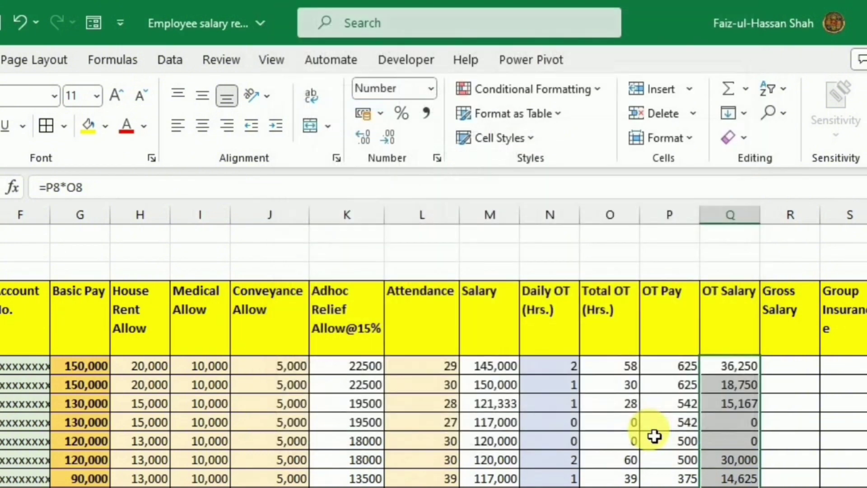
- Calculate Gross Salary with =M8+H8+I8+J8+K8+Q8 in R8 and copy the formula down to R17
left_click(797, 368)
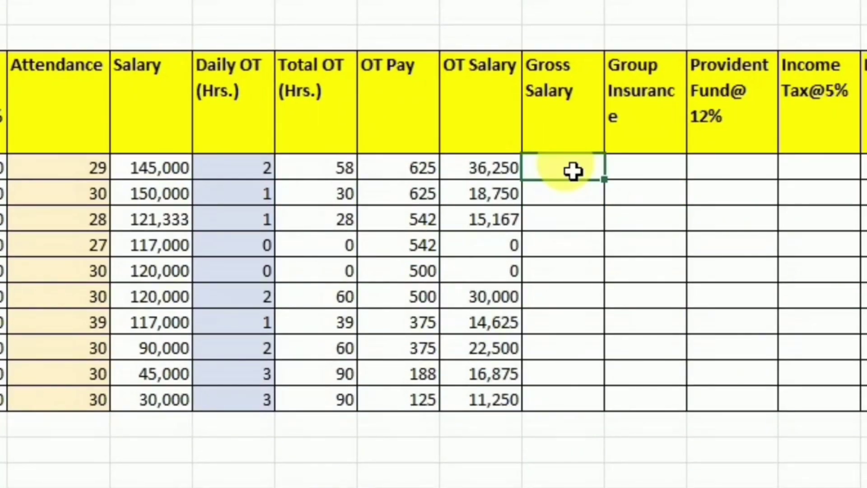
type("=")
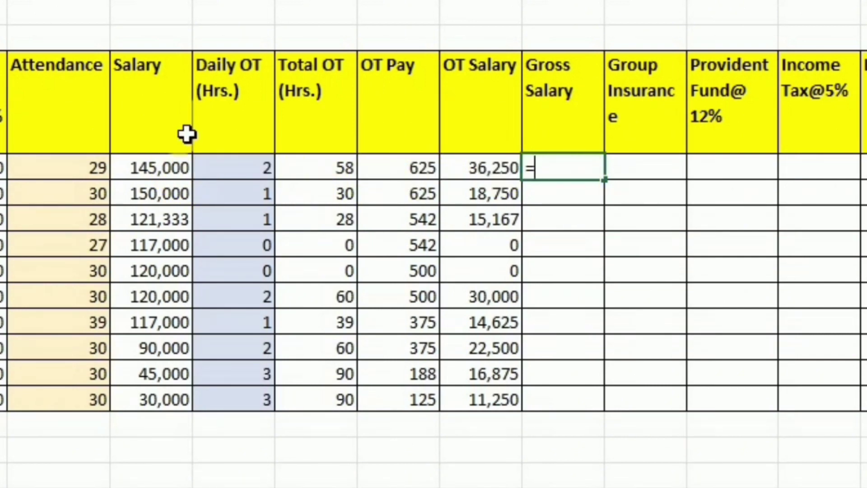
left_click(178, 175)
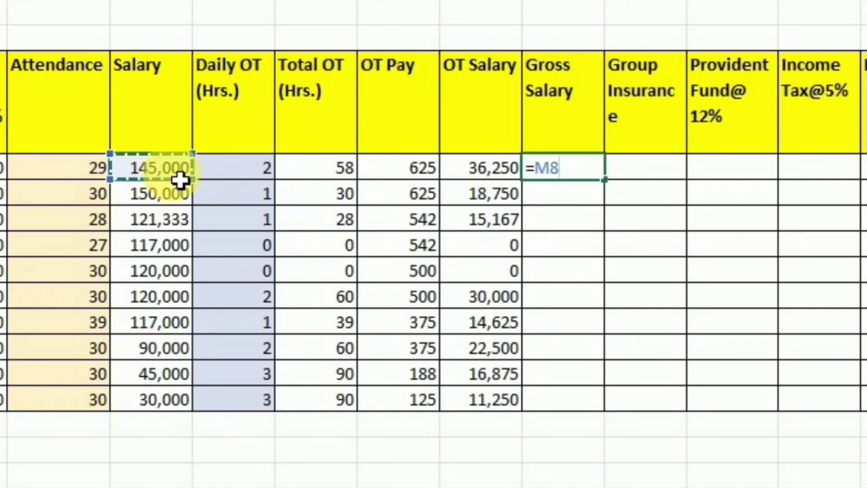
type("+")
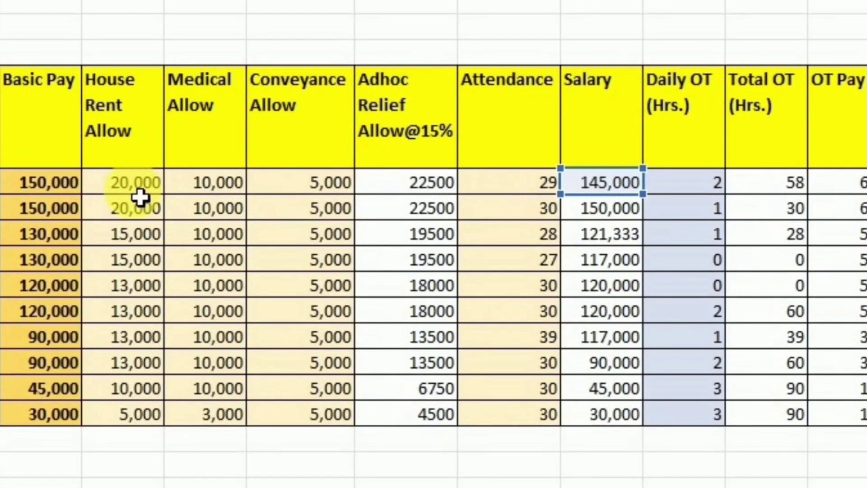
left_click(139, 192)
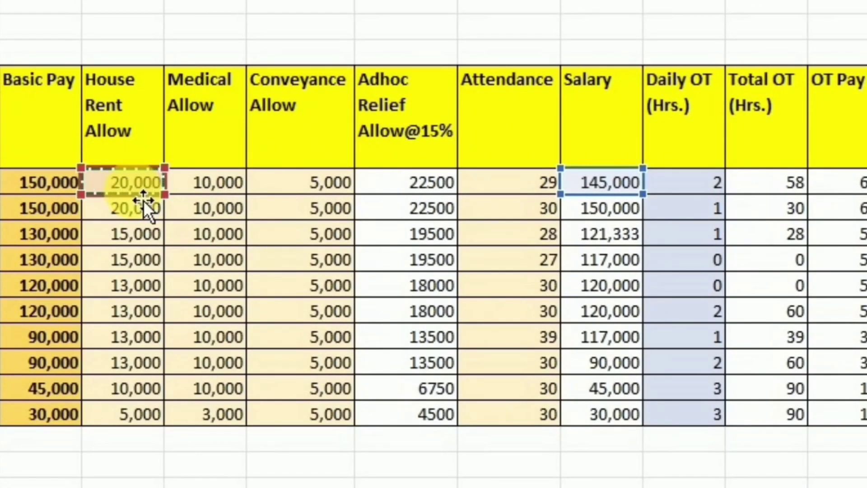
type("+")
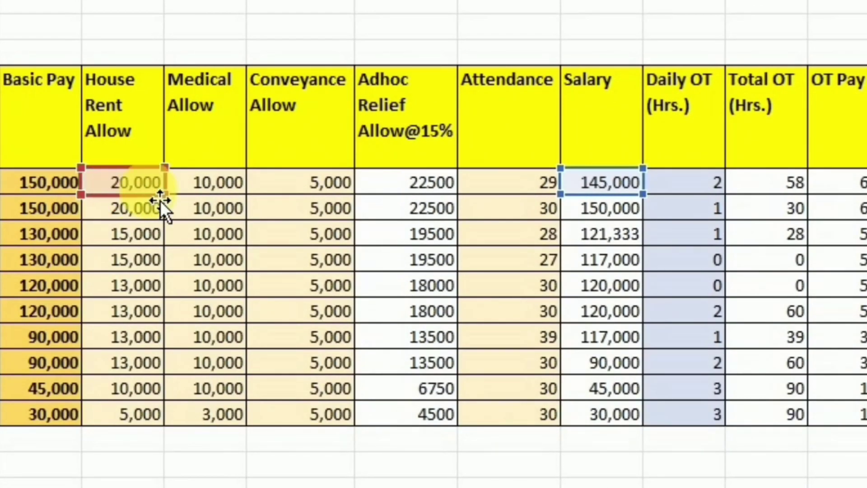
left_click(186, 195)
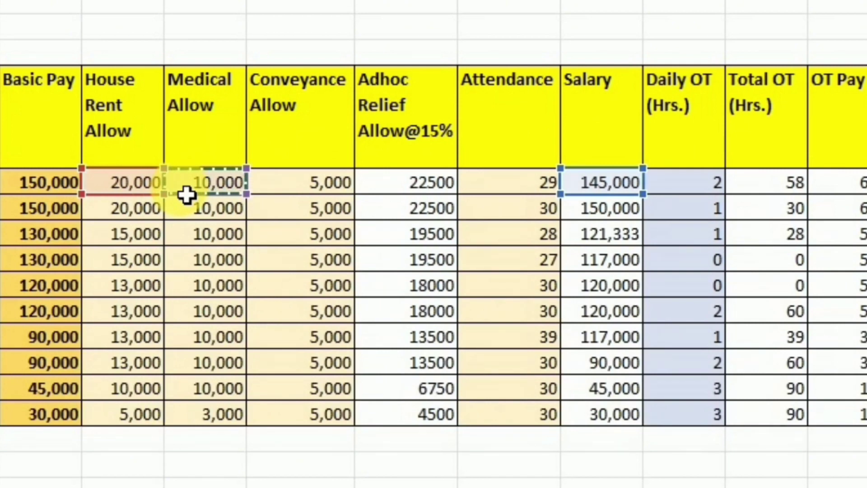
type("+")
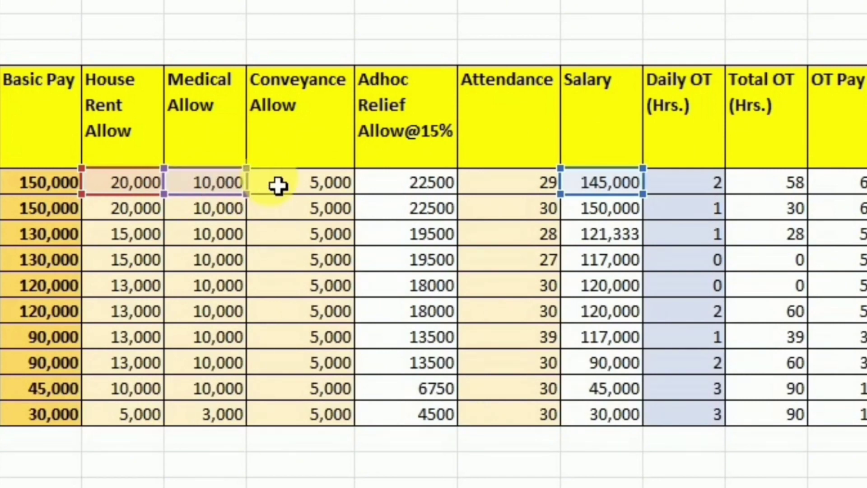
left_click(278, 185)
type("+")
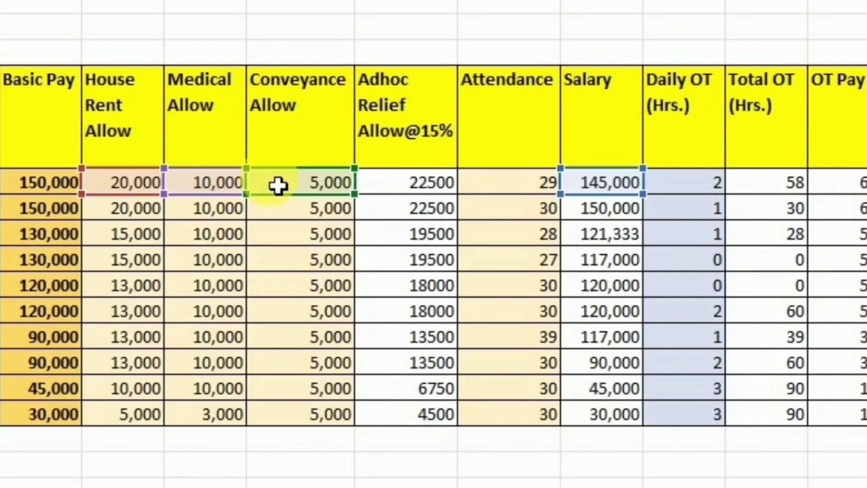
left_click(397, 189)
type("+")
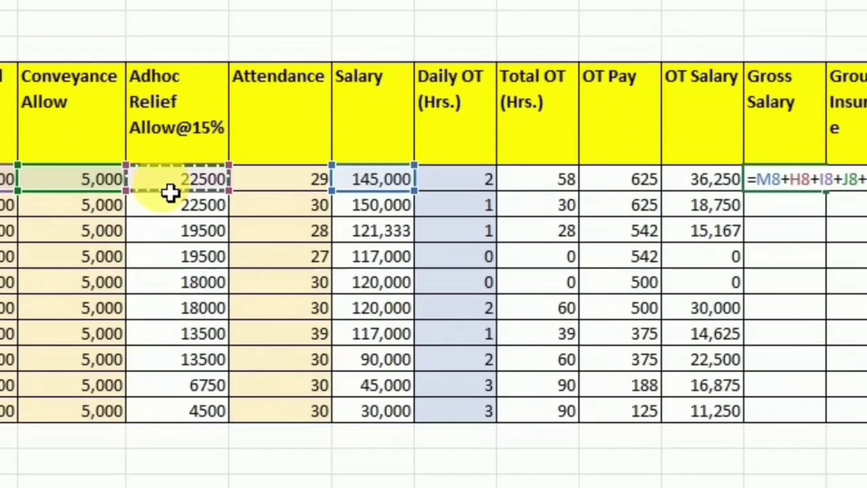
left_click(567, 179)
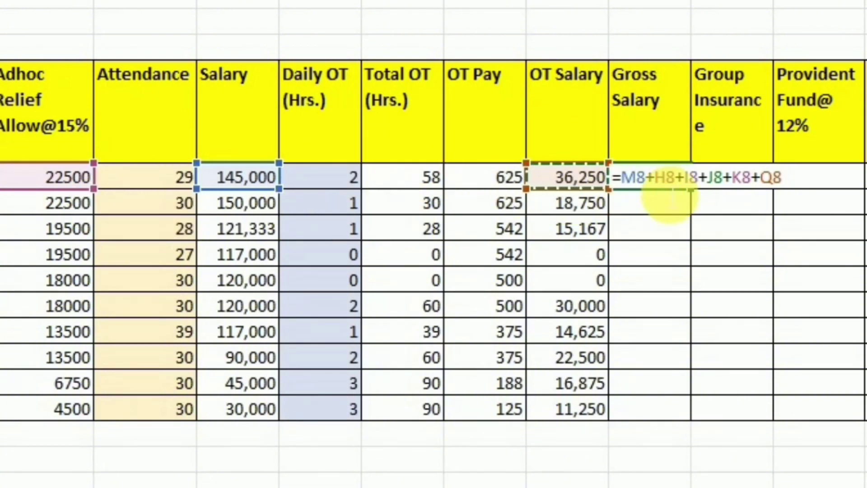
key("Return")
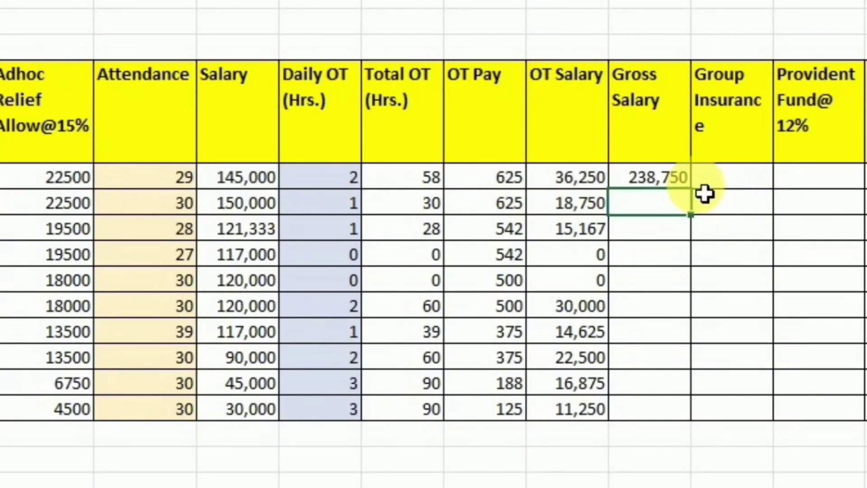
left_click(688, 182)
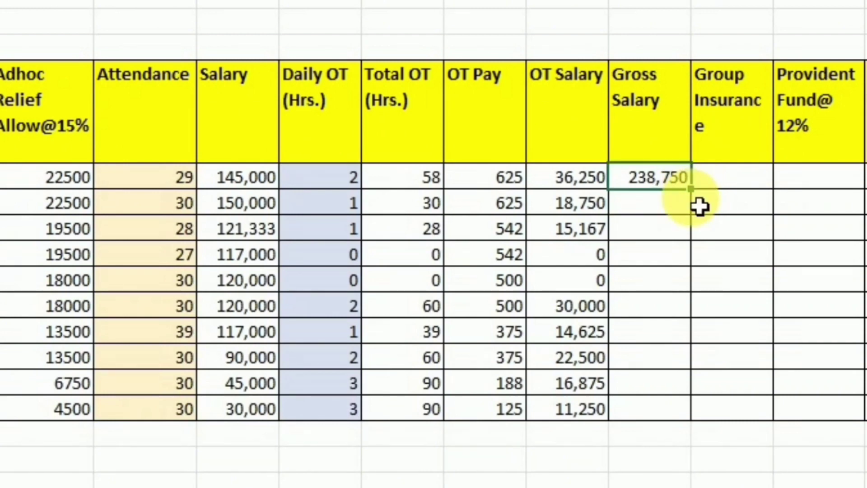
double_click(691, 189)
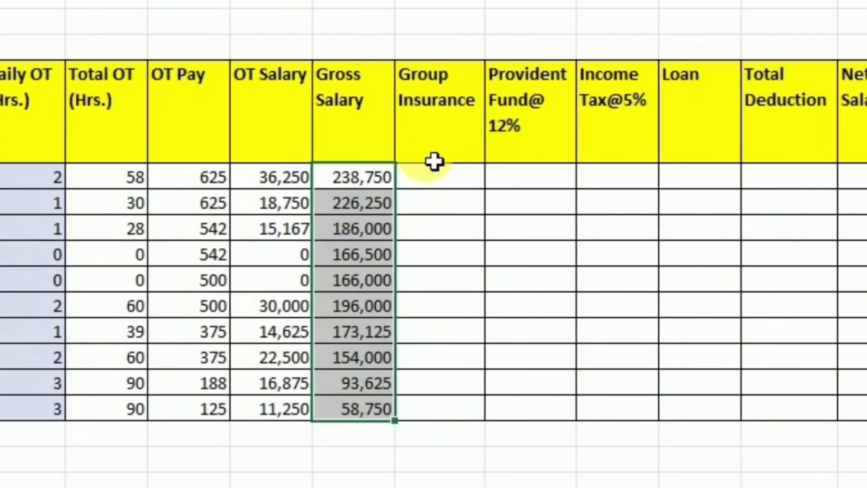
- Enter a Group Insurance deduction of 220 in S8 and copy it down to S17
left_click(450, 181)
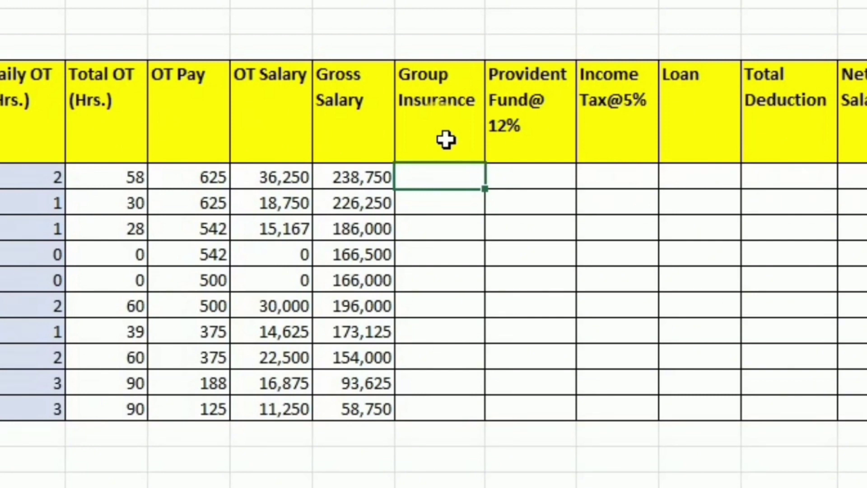
type("220")
left_click(481, 188)
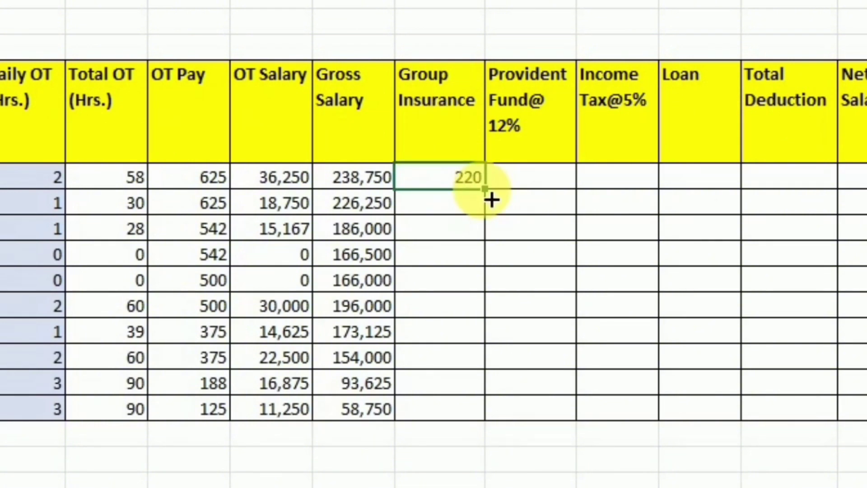
double_click(493, 199)
- Calculate the Provident Fund deduction with =G8*12% in T8 and copy the formula down to T17
left_click(529, 177)
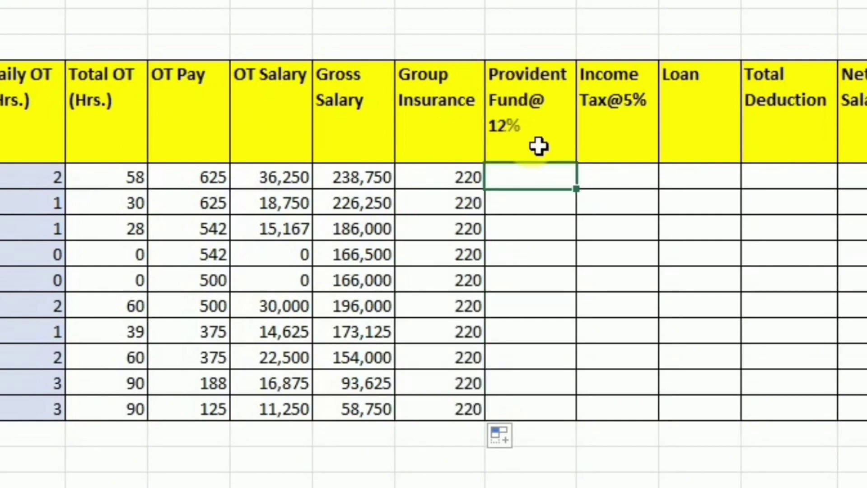
left_click(541, 180)
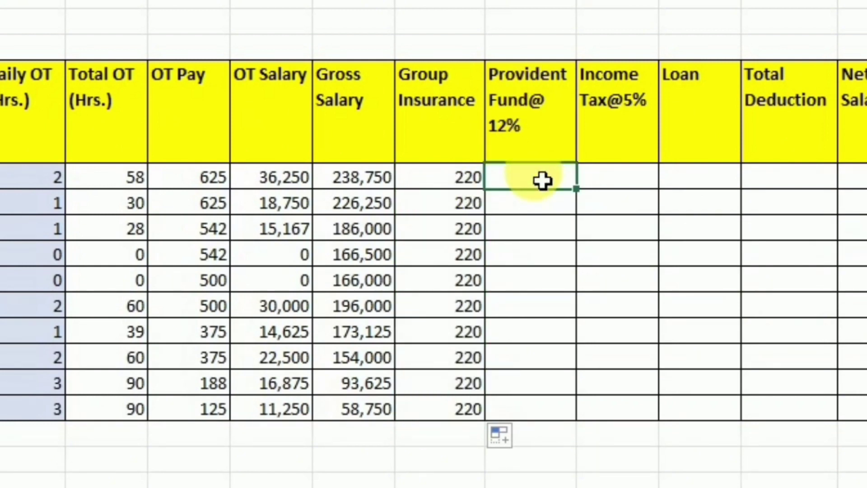
type("=")
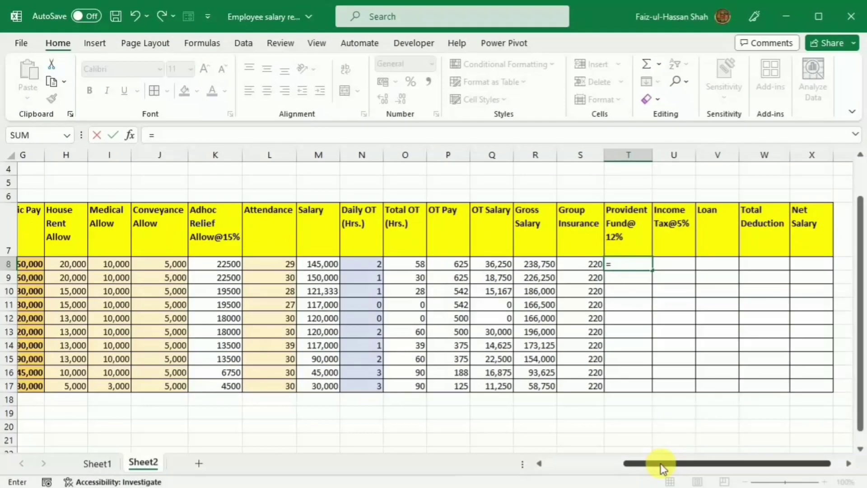
left_click_drag(658, 465, 645, 465)
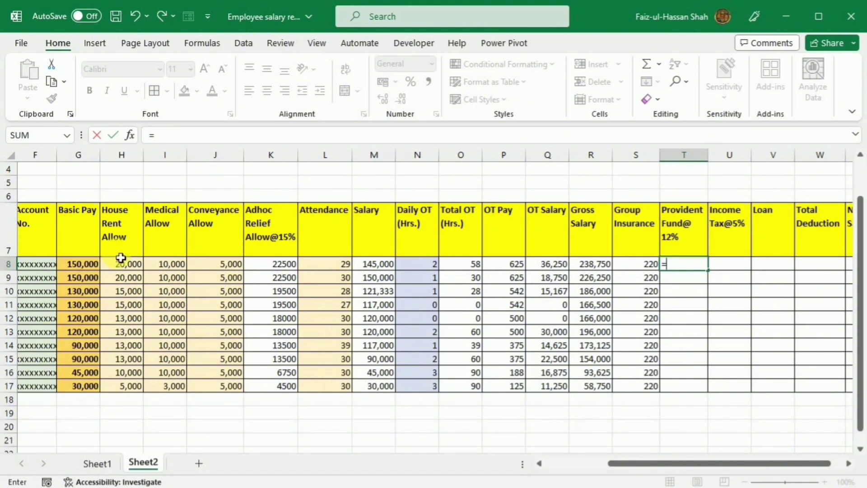
left_click(96, 267)
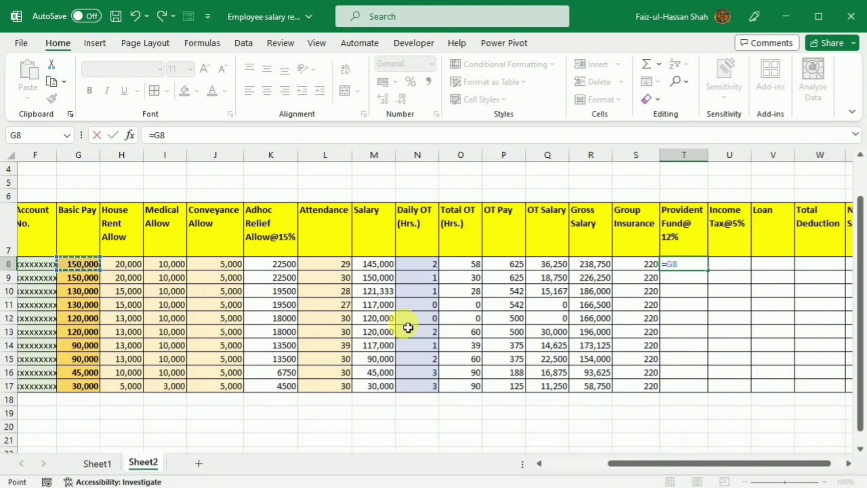
type("*")
type("12")
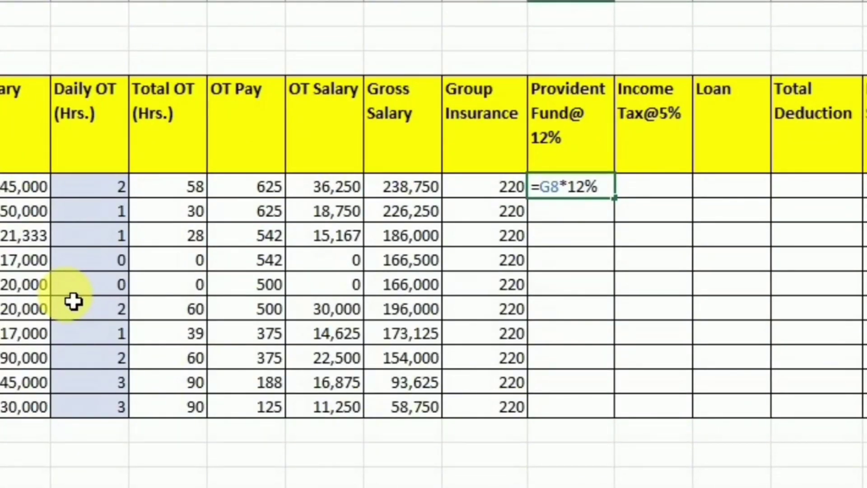
type("%")
key("Return")
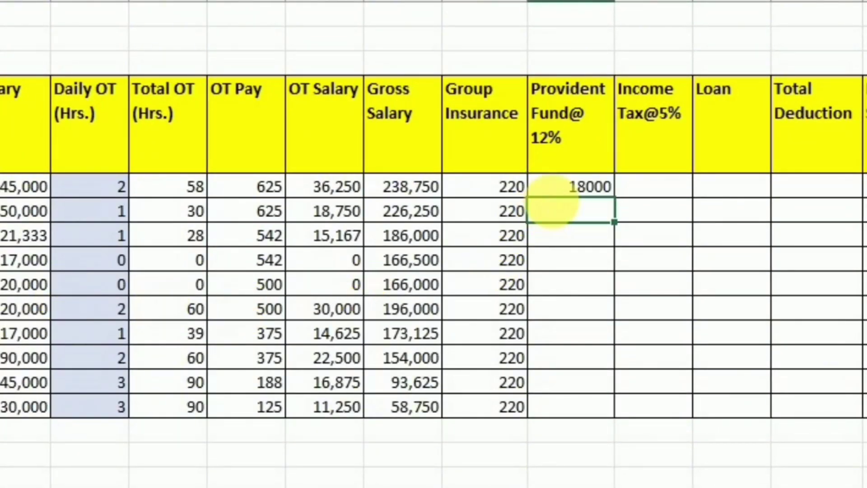
left_click(594, 186)
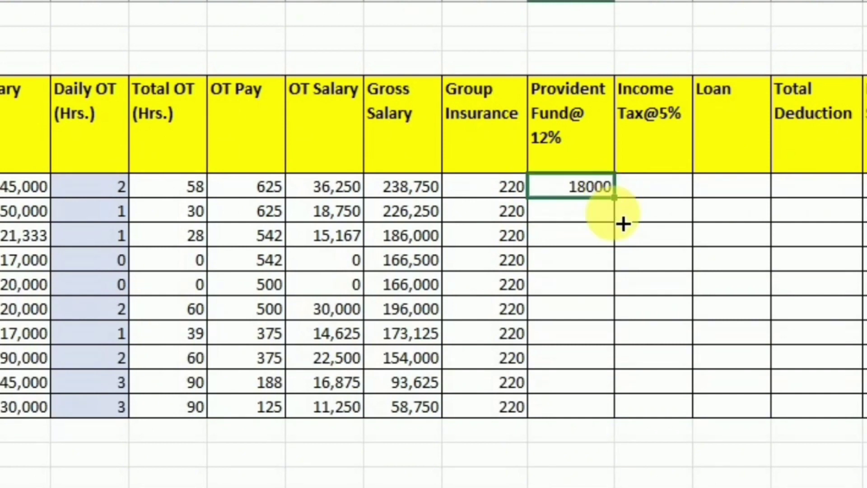
left_click_drag(623, 224, 617, 415)
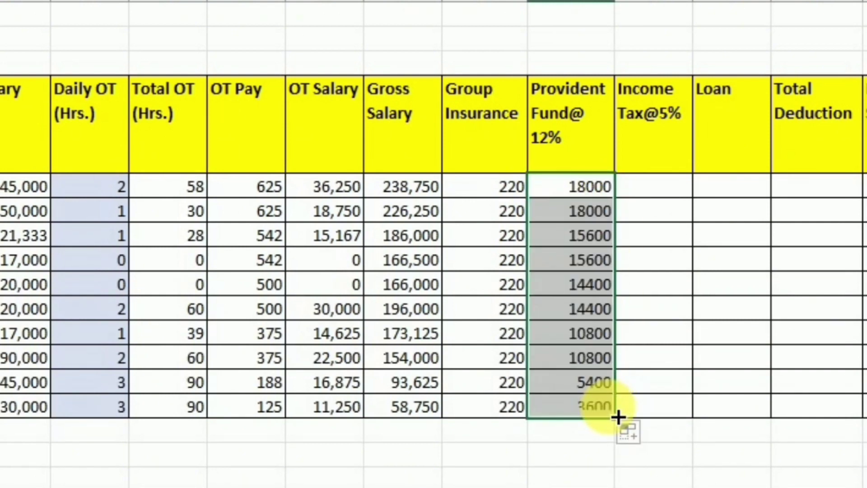
- Calculate Income Tax with =G8*5% in U8 and copy the formula down to U17
left_click(658, 192)
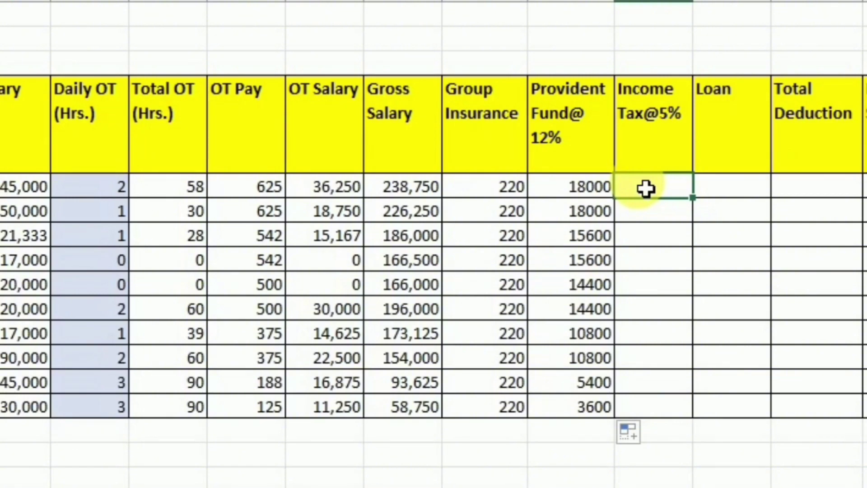
type("=")
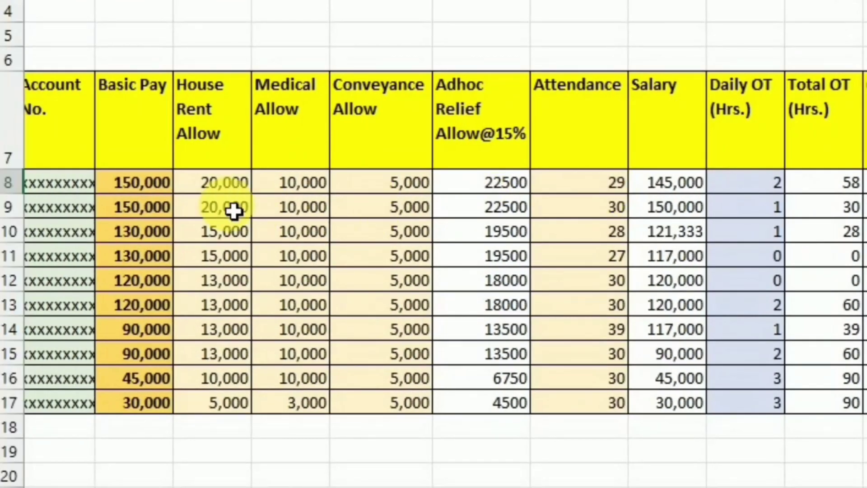
left_click(165, 186)
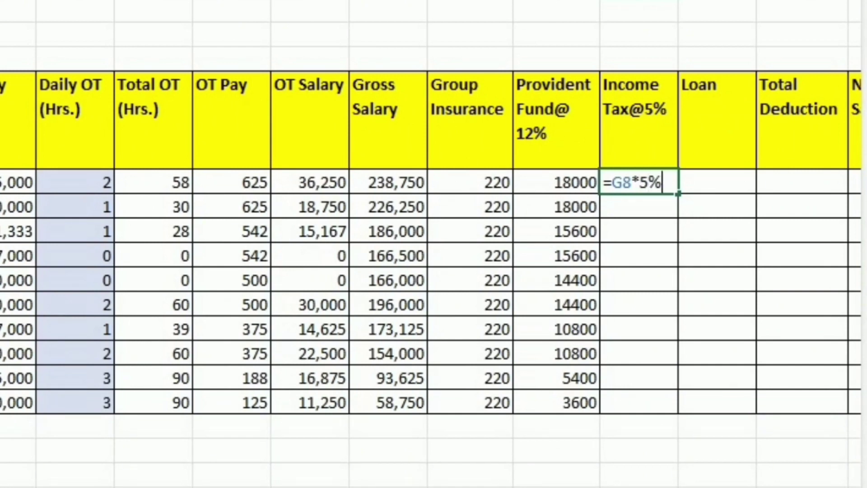
key("Return")
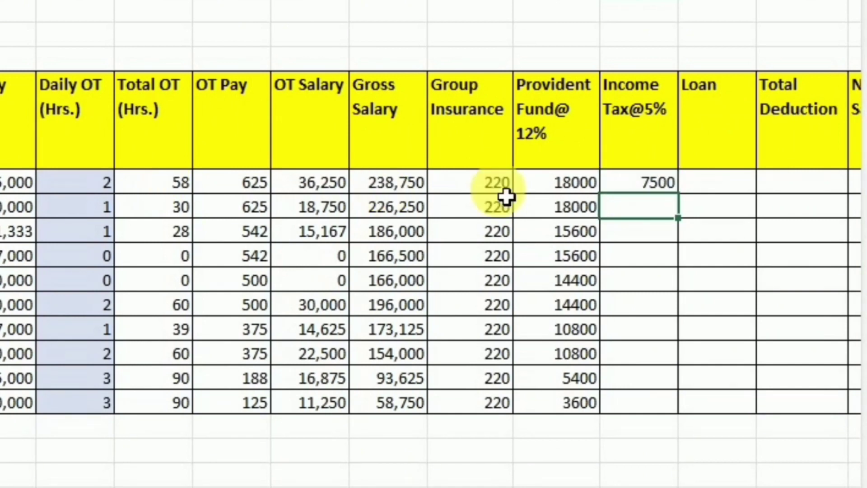
left_click(674, 185)
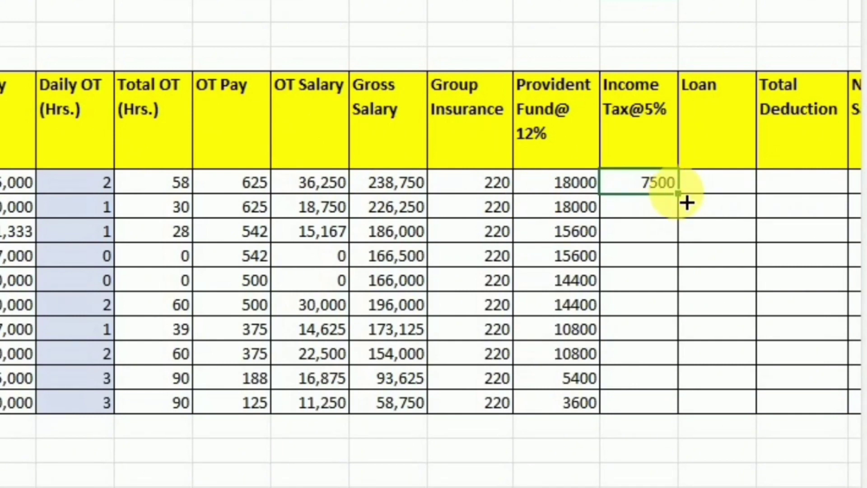
double_click(686, 201)
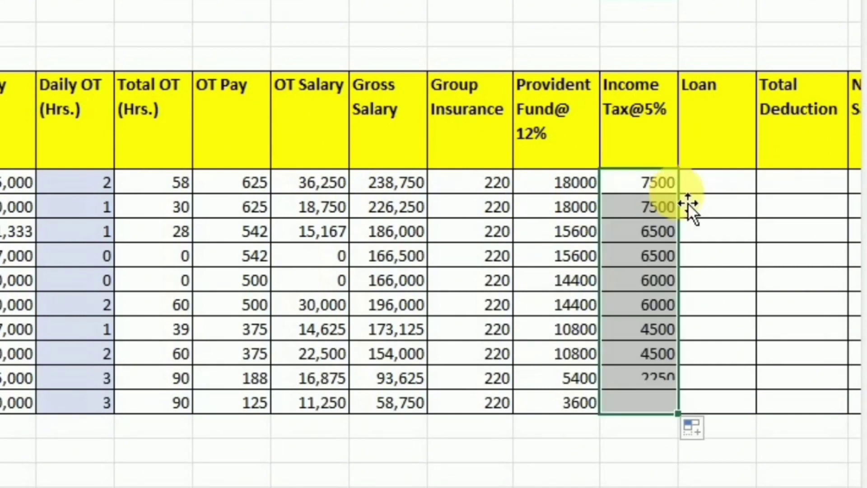
- Paste the copied Loan amounts into V8:V17, with 50,000 in V12, 20,000 in V14 and 0 in the other rows
left_click(714, 182)
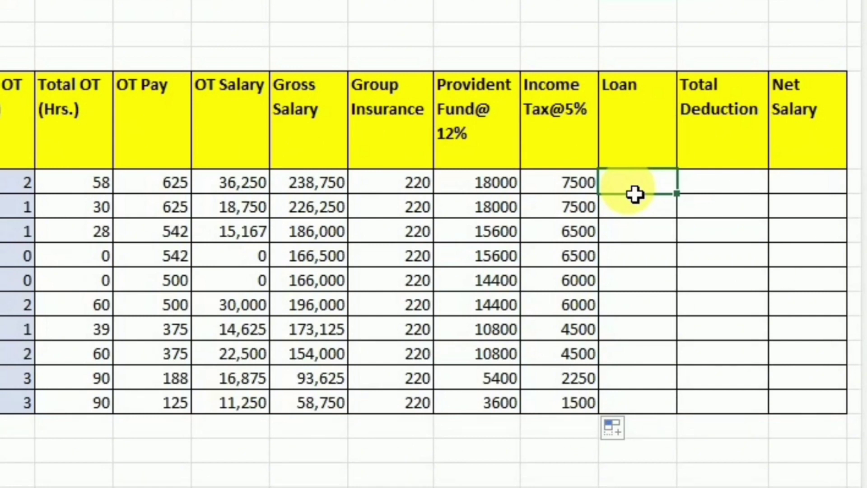
key("ctrl+v")
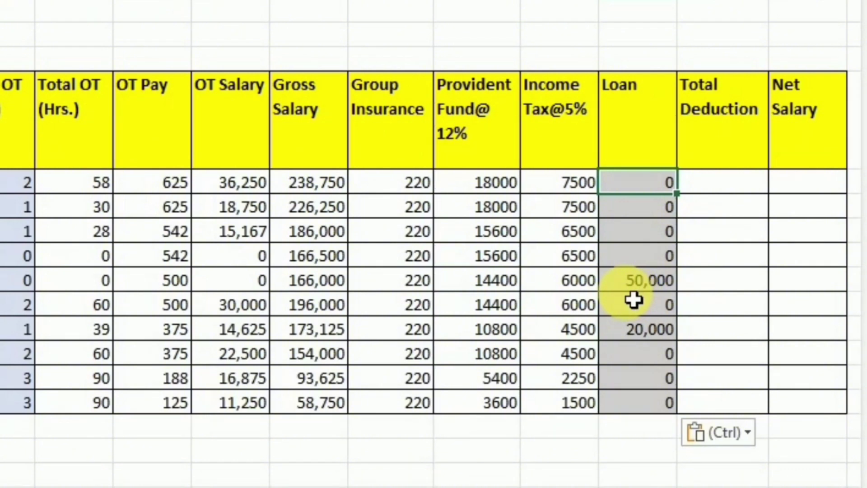
- Calculate Total Deduction with =S8+T8+U8+V8 in W8 and copy the formula down to W17
left_click(707, 192)
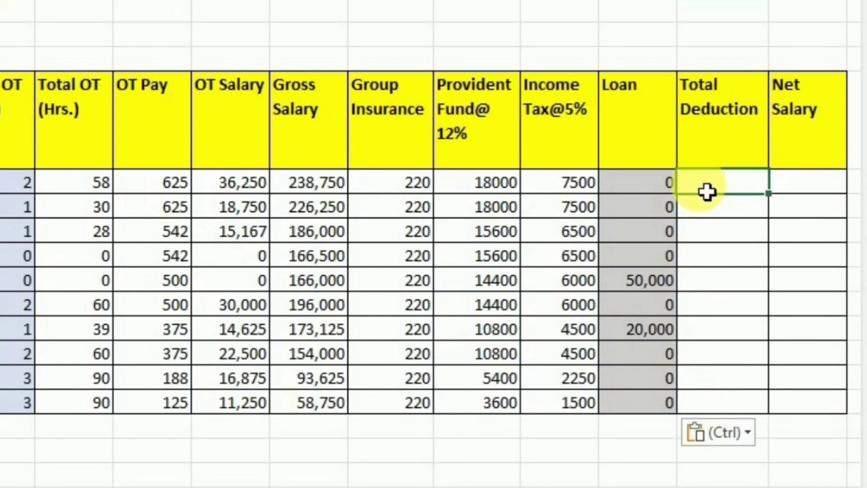
type("=")
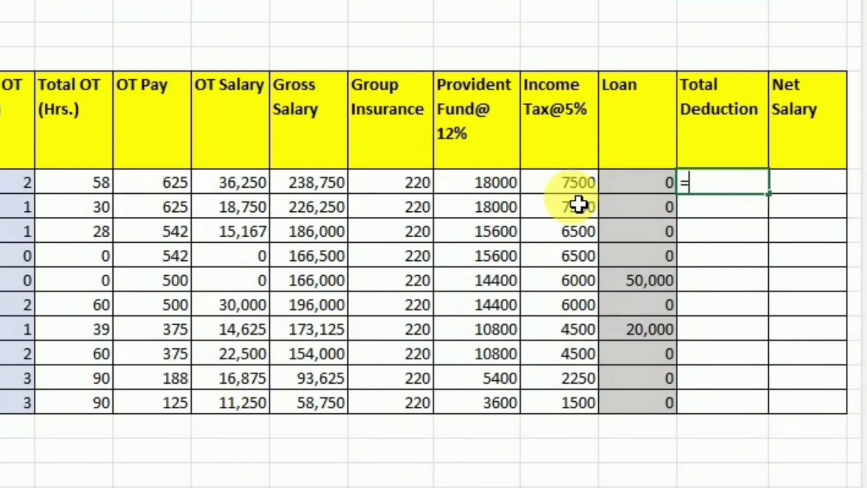
left_click(419, 194)
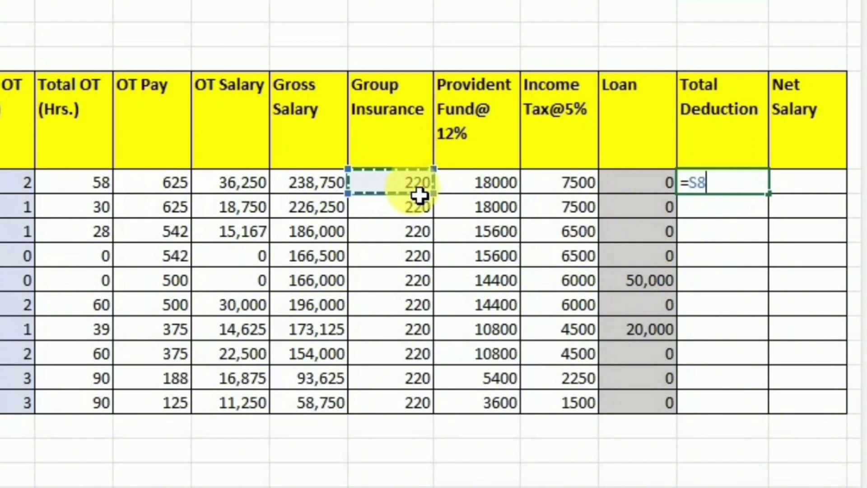
type("+")
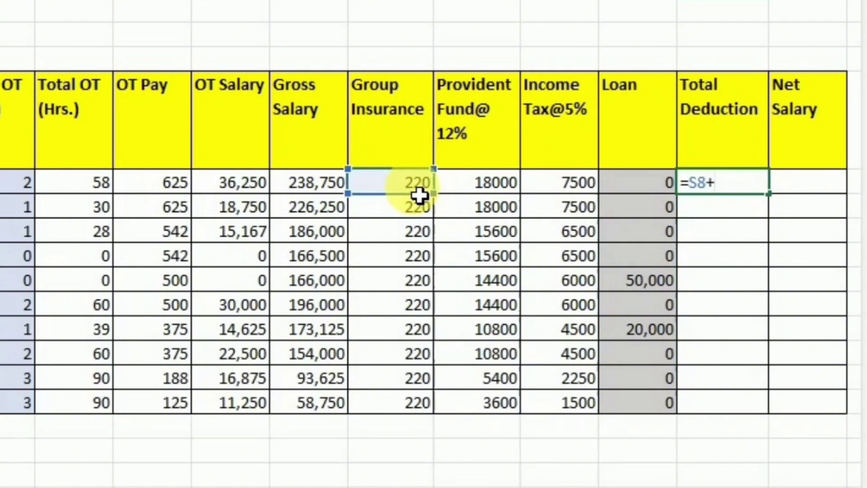
left_click(464, 193)
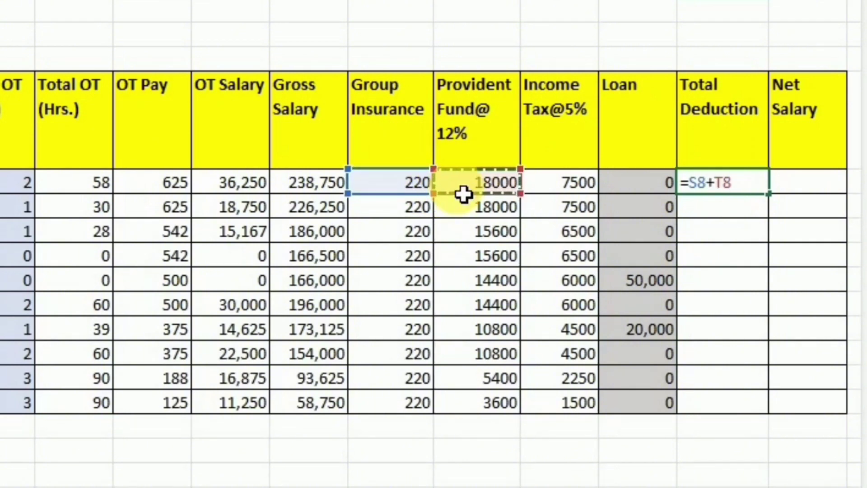
type("+")
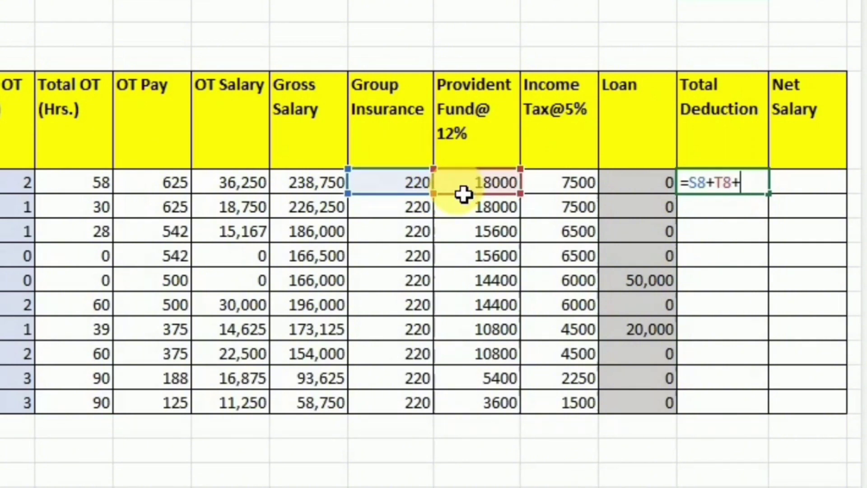
left_click(549, 193)
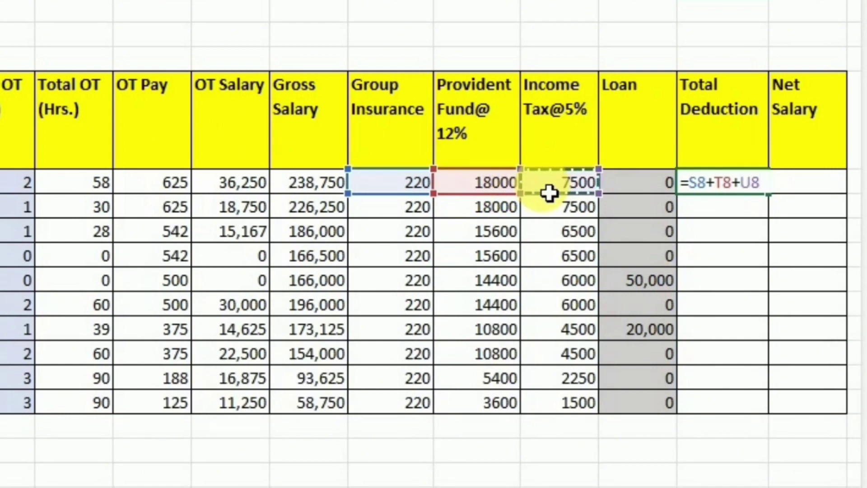
type("+")
left_click(643, 190)
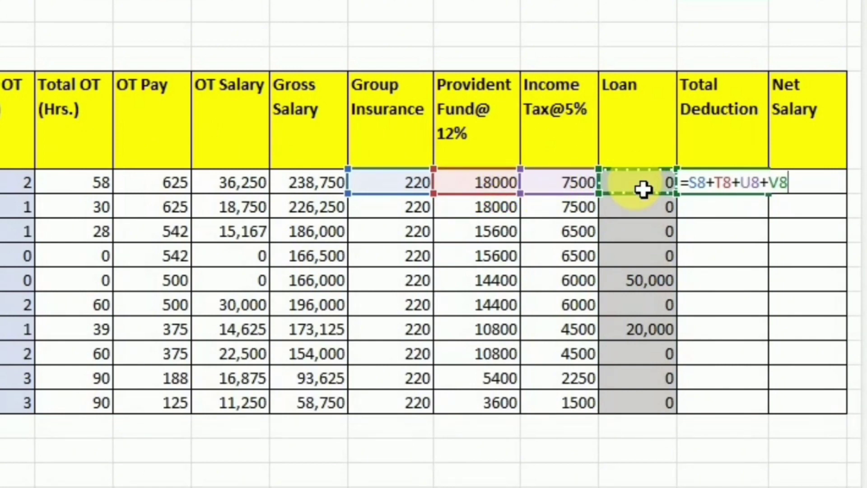
key("ctrl+Return")
left_click_drag(776, 204, 763, 422)
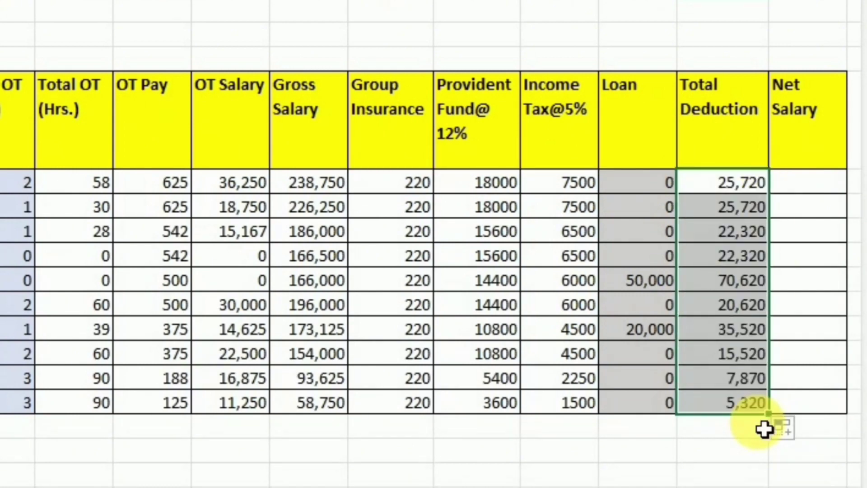
- Calculate Net Salary with =R8-W8 in X8 and copy the formula down to X17
left_click(842, 181)
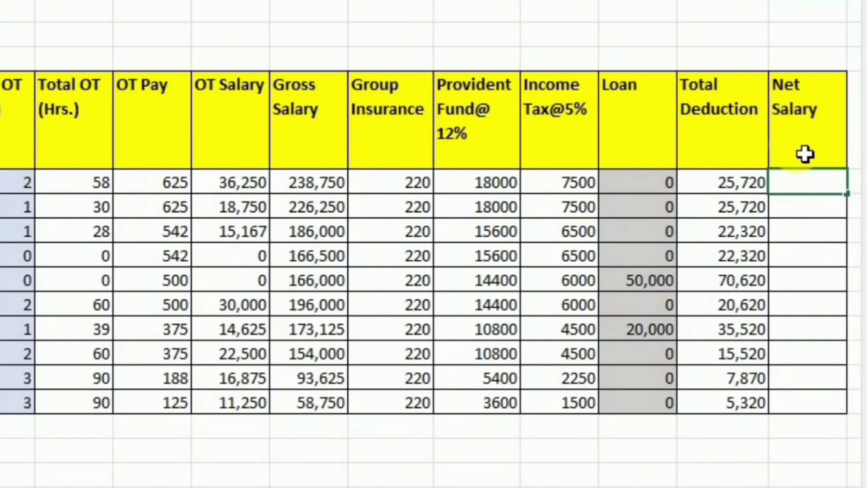
type("=")
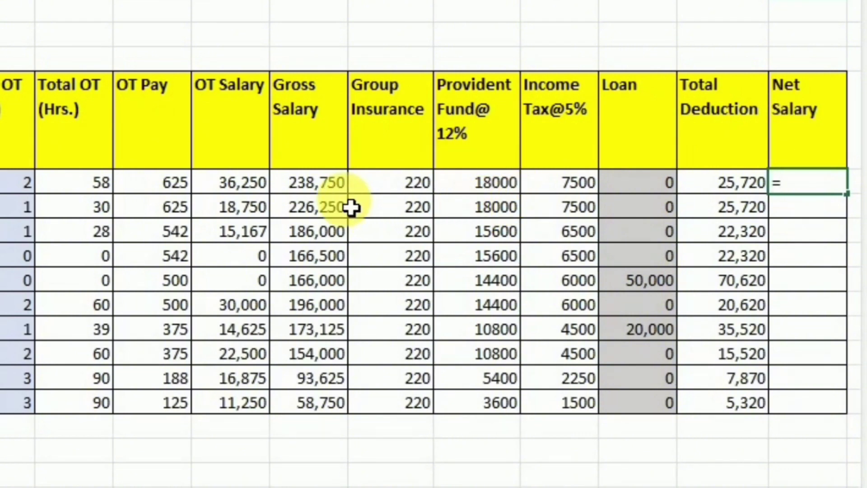
left_click(335, 195)
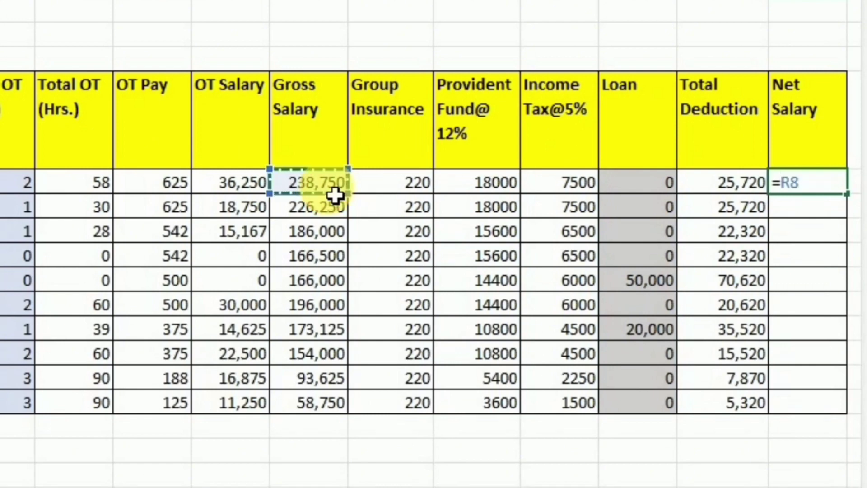
type("-")
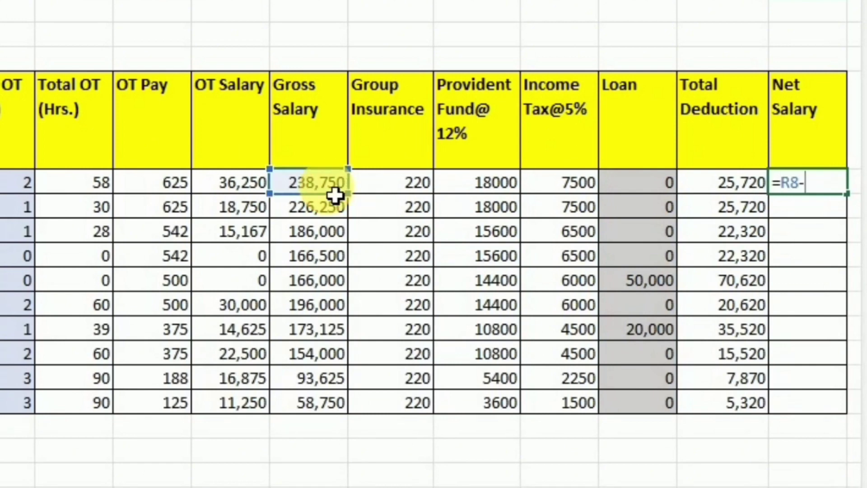
left_click(753, 189)
key("Return")
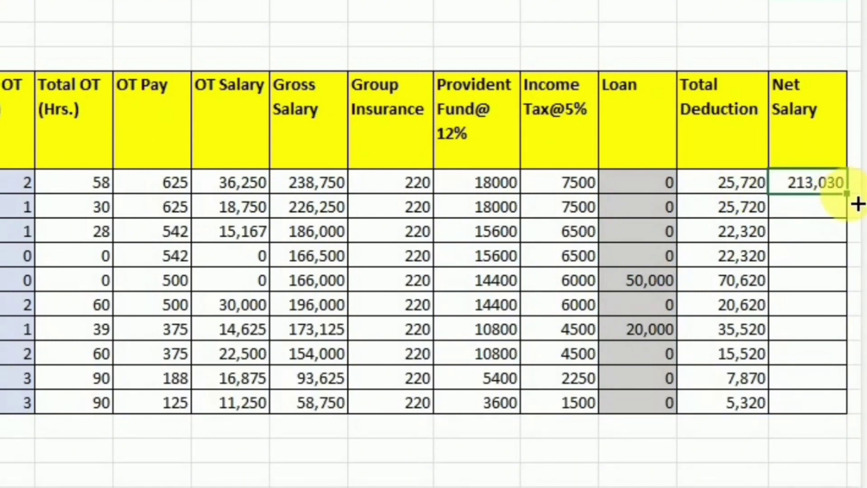
key("Up")
left_click_drag(847, 194, 844, 421)
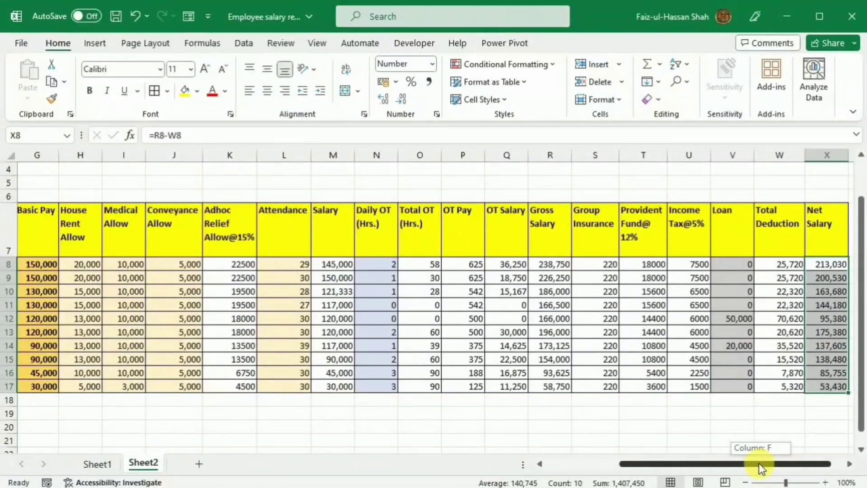
- Merge and center rows 2 to 5 across the table's width from A2 and enter the title "Employee Salary Record"
left_click_drag(759, 462, 697, 482)
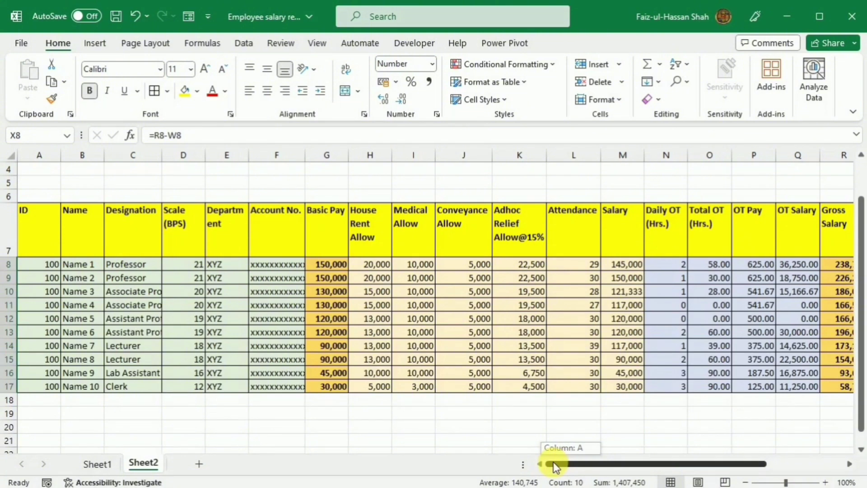
left_click_drag(553, 464, 655, 480)
left_click_drag(861, 418, 861, 384)
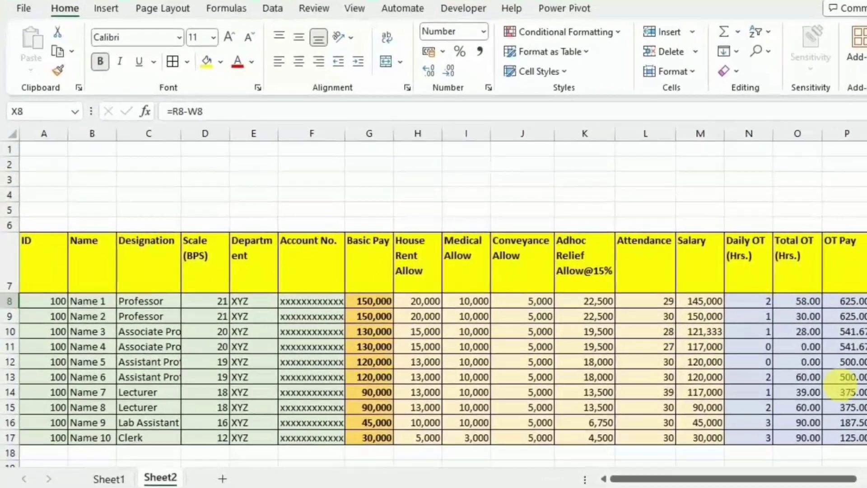
left_click_drag(41, 182, 133, 210)
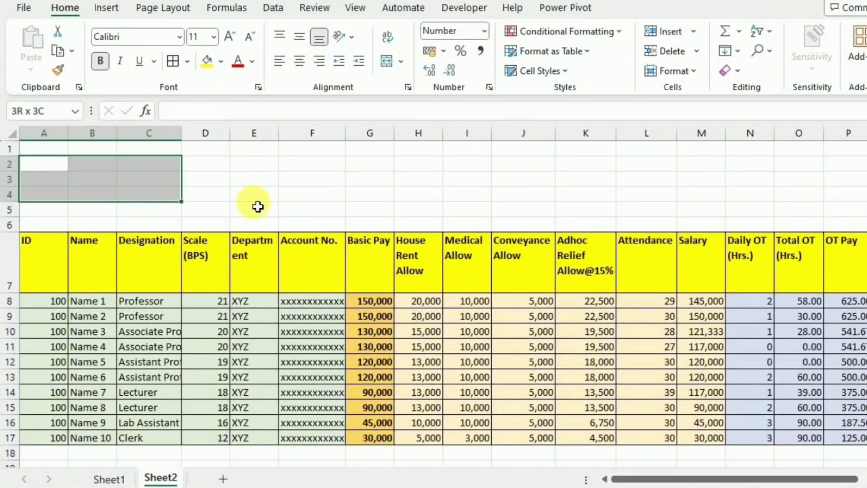
left_click_drag(258, 207, 854, 207)
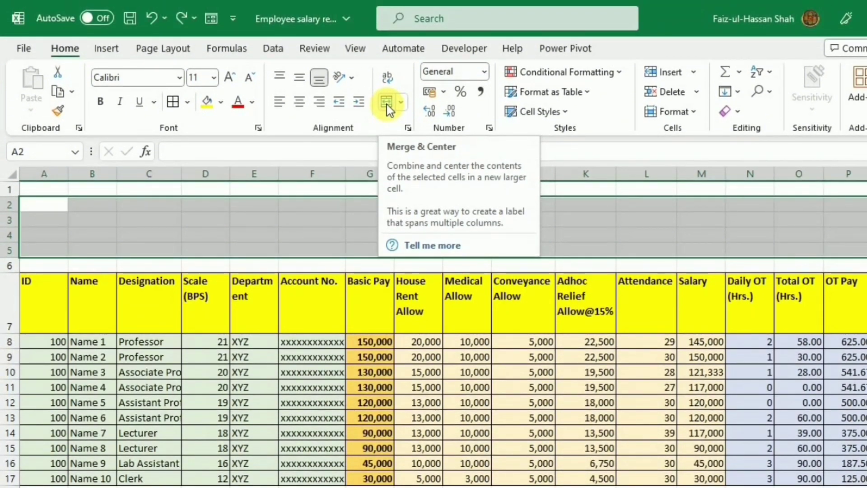
left_click(387, 67)
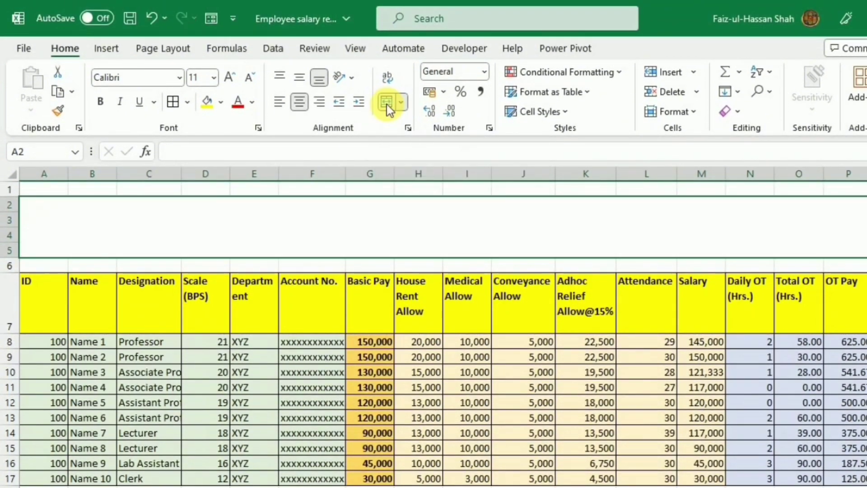
type("E")
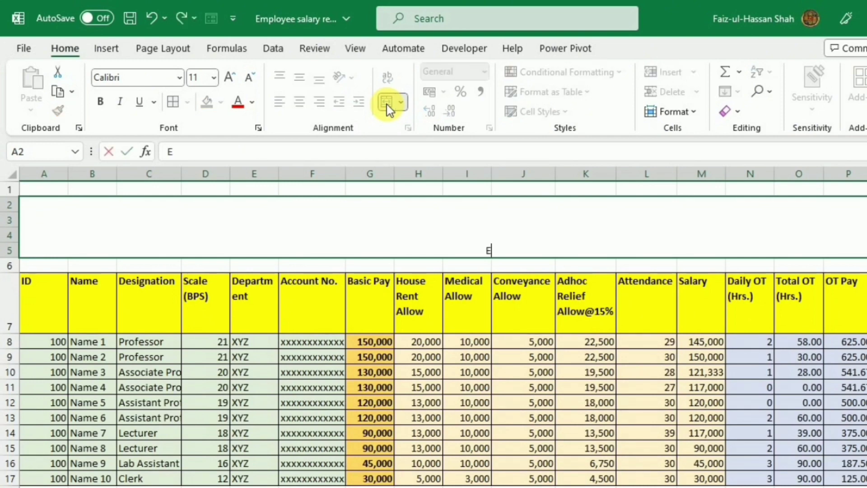
type("mployee Salary Record")
- Make the "Employee Salary Record" title bold and enlarge its font size to 36
left_click_drag(279, 154, 167, 168)
left_click(101, 101)
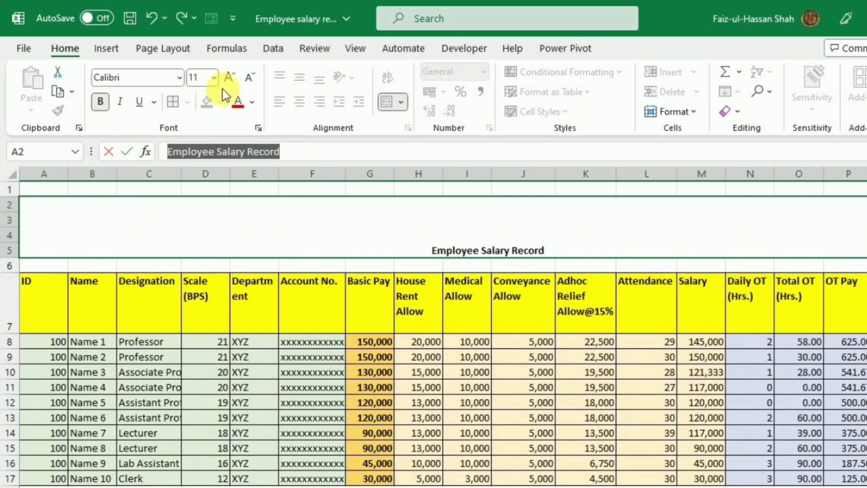
left_click(232, 77)
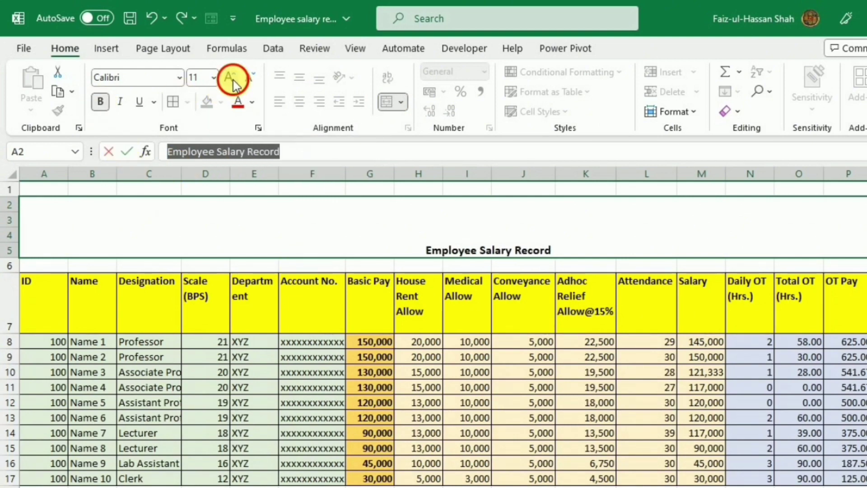
left_click(231, 77)
left_click(232, 77)
left_click(231, 78)
left_click(233, 79)
left_click(233, 79)
left_click(232, 79)
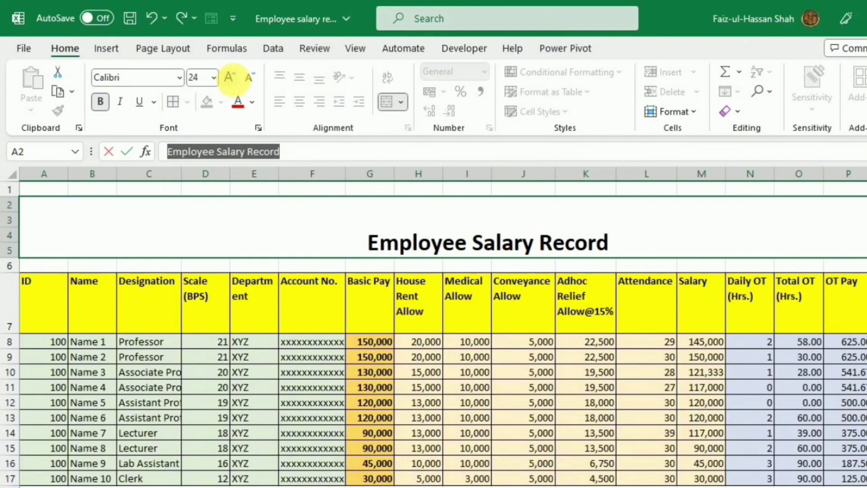
left_click(233, 80)
left_click(233, 79)
left_click(233, 79)
left_click(387, 242)
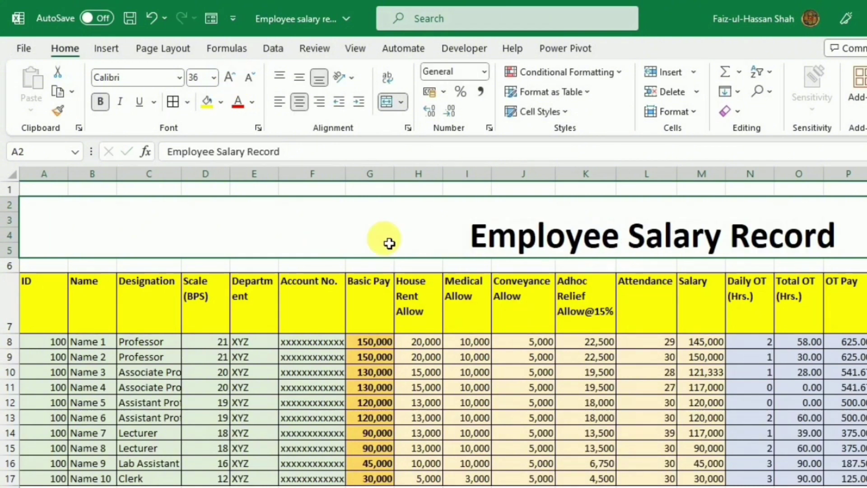
- Fill the merged title cell with blue and align its text to the vertical middle and left
left_click(221, 102)
left_click(257, 141)
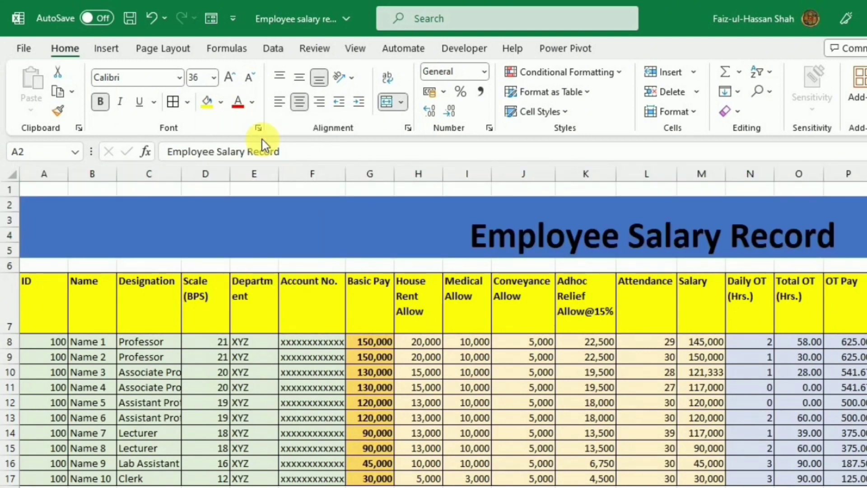
left_click(301, 81)
left_click(278, 102)
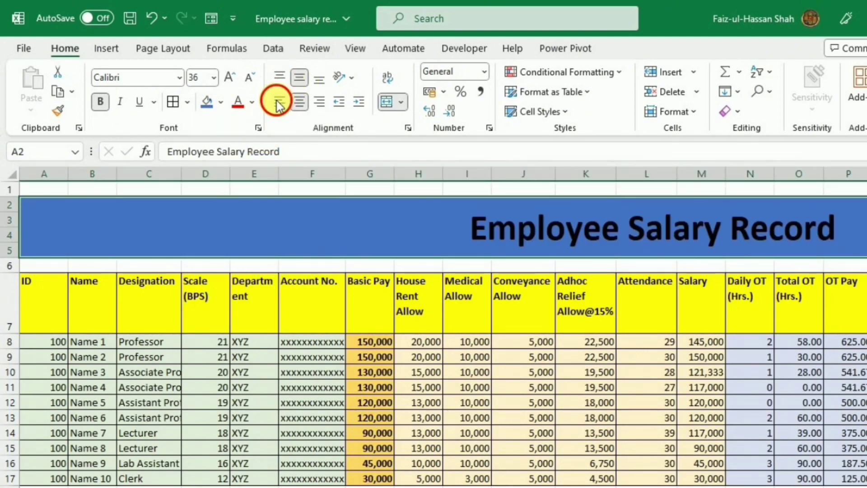
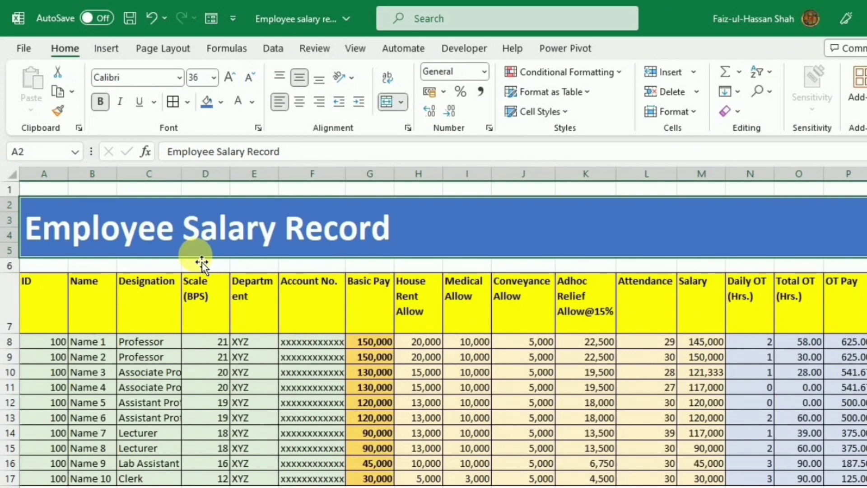
- Count the employee names in A1 with =COUNTA(B8:B17)
left_click(63, 196)
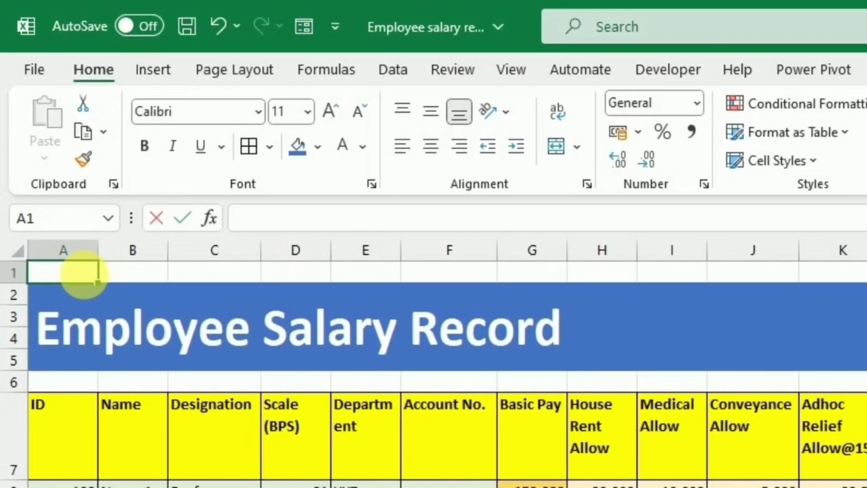
type("=")
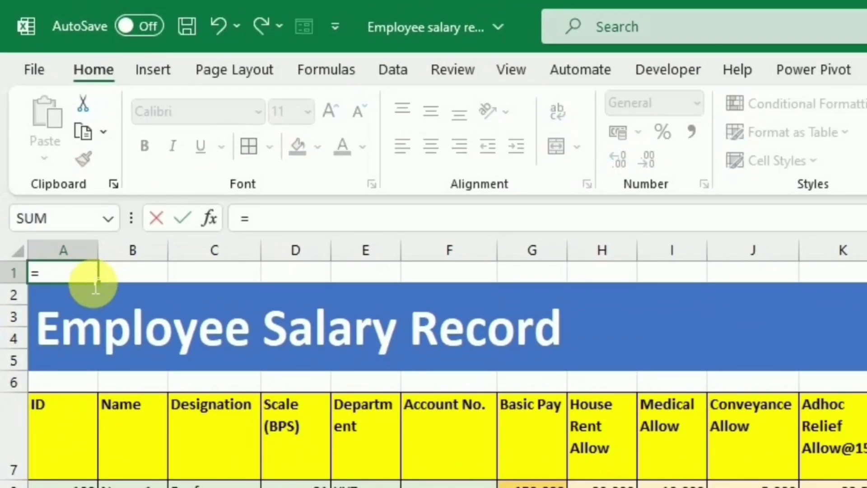
type("counta")
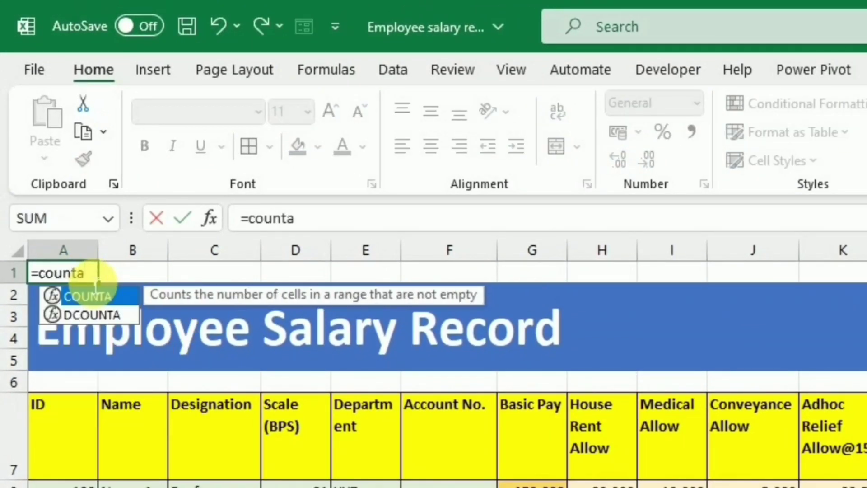
type("(")
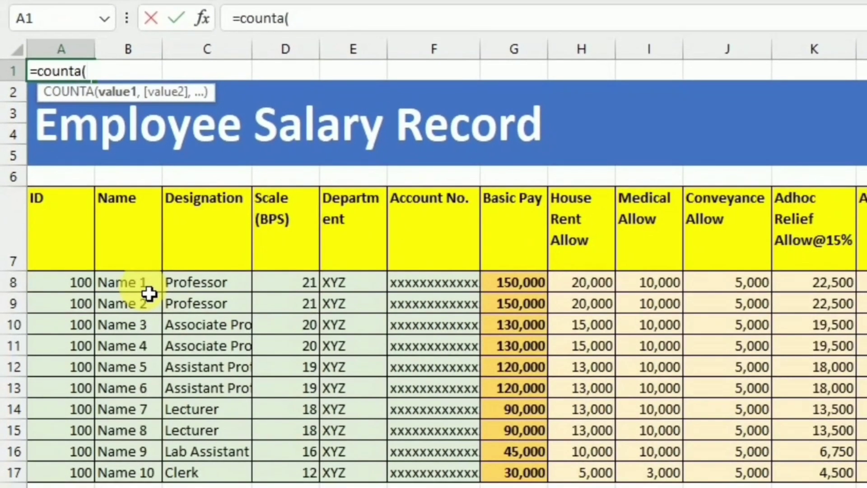
left_click_drag(149, 291, 153, 479)
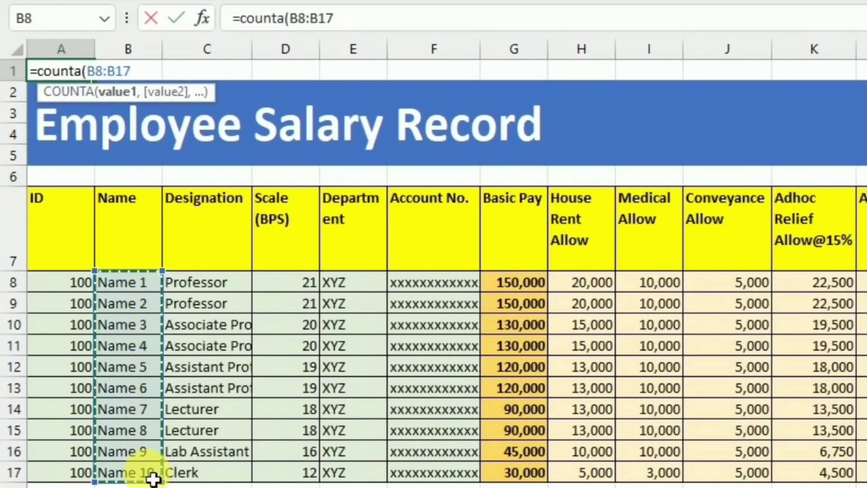
type(")")
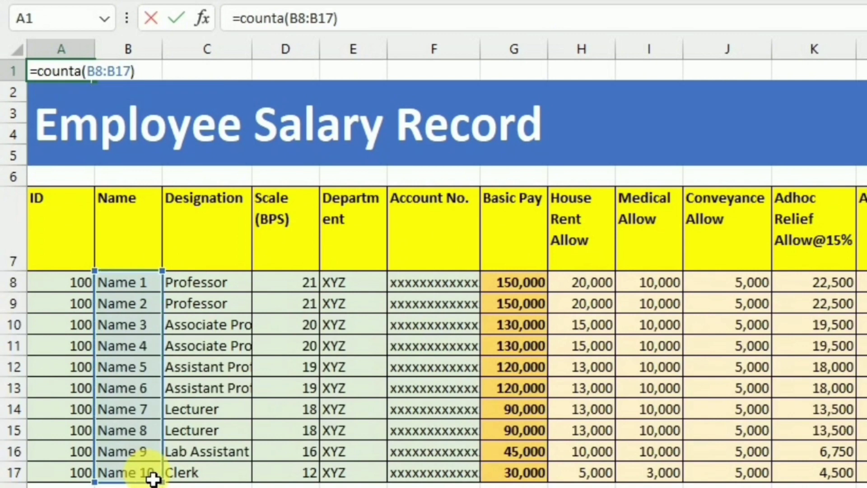
key("Return")
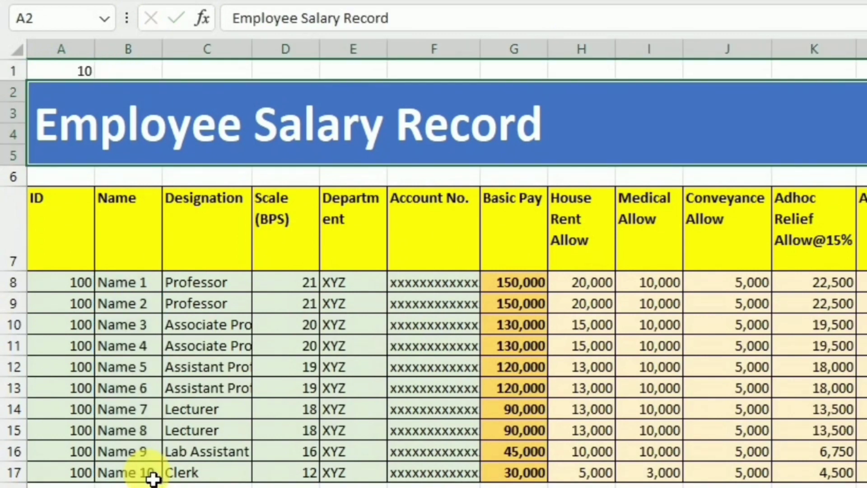
- Total the OT Salary column in B1 with =SUM(Q8:Q17)
left_click(147, 79)
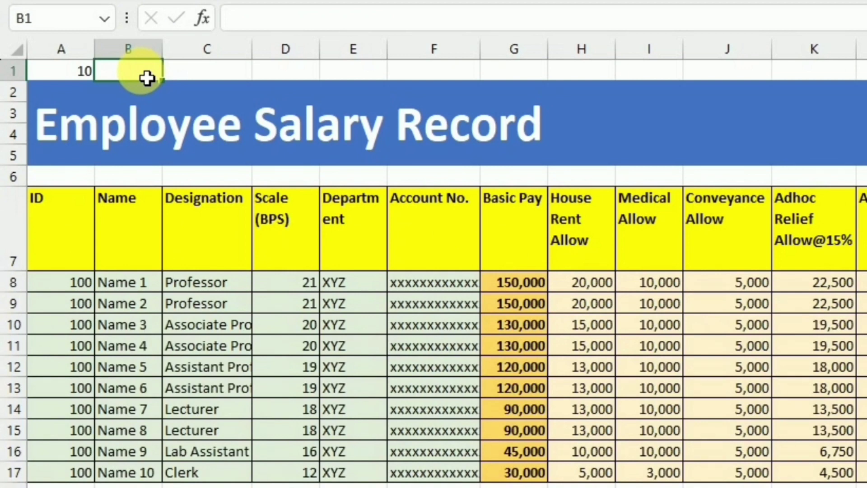
type("=s")
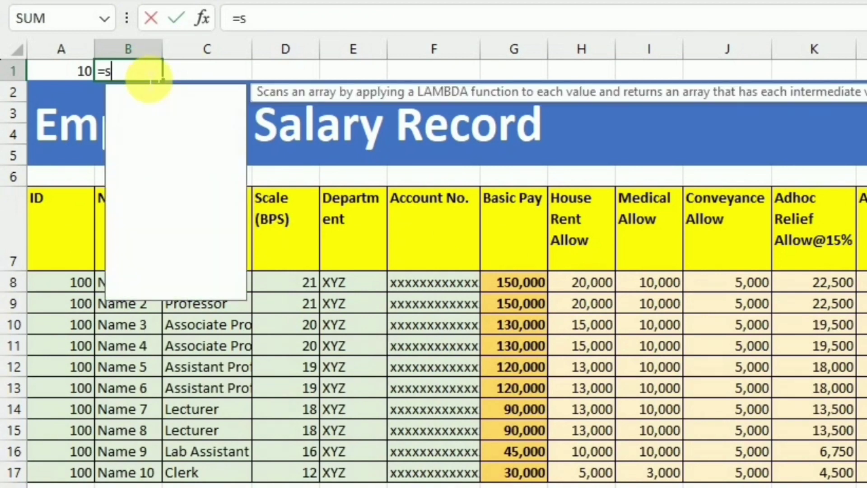
type("um(")
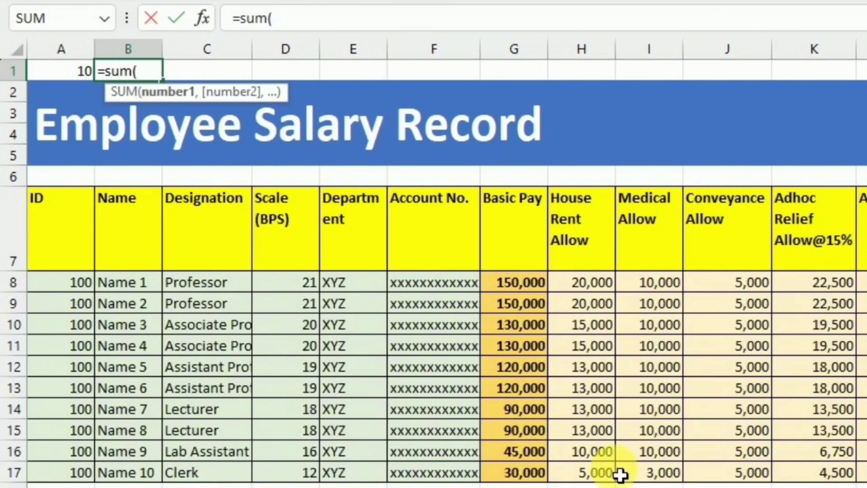
scroll(447, 325, "right", 5)
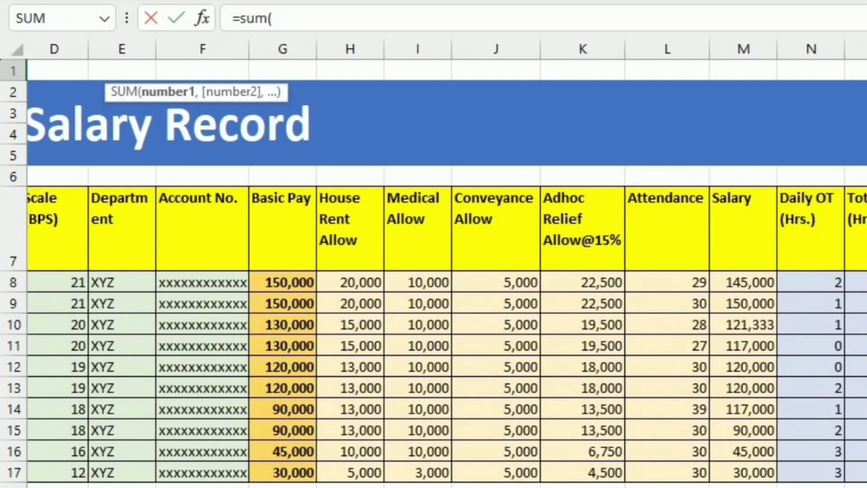
scroll(853, 288, "right", 5)
left_click_drag(637, 286, 637, 477)
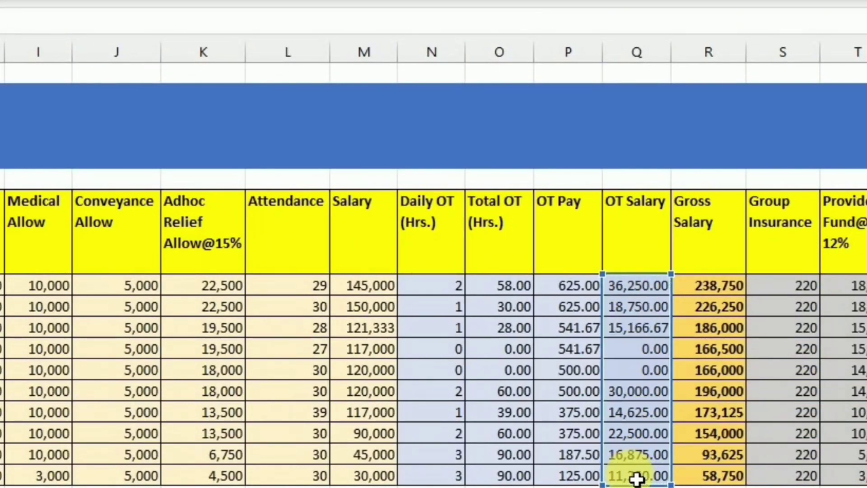
key("Return")
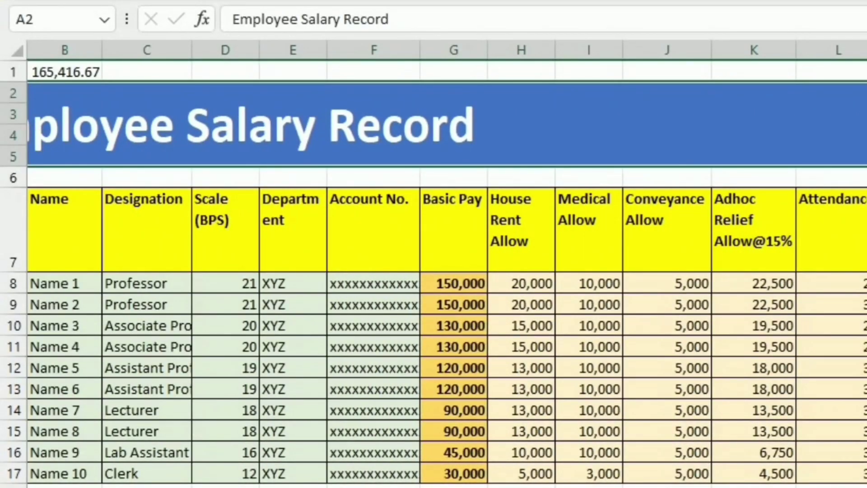
- Total the Net Salary column in C1 with =SUM(X8:X17)
scroll(231, 80, "left", 1)
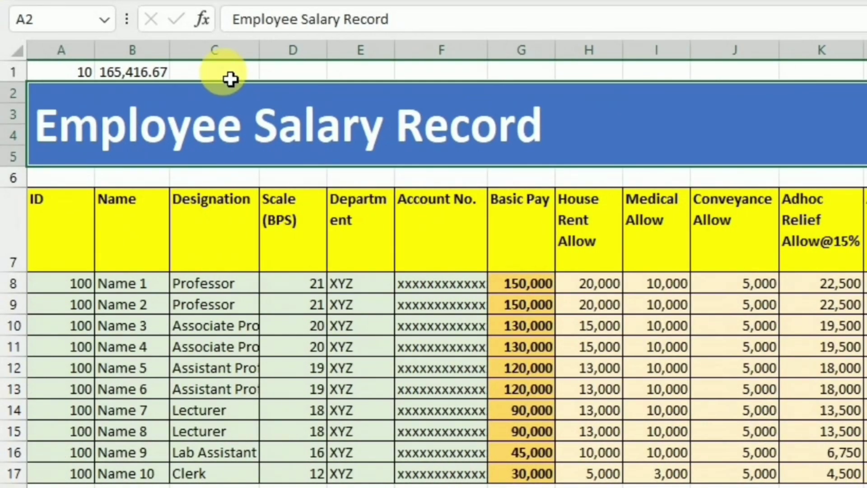
left_click(231, 79)
type("=")
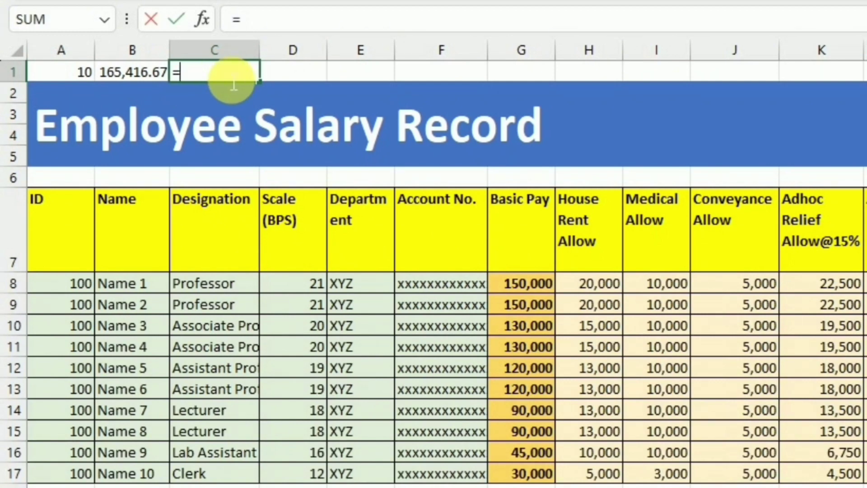
type("sum(")
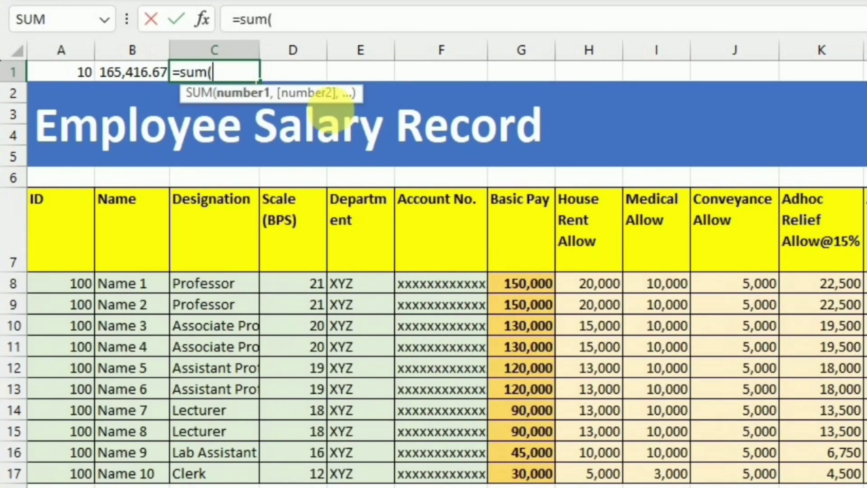
scroll(434, 316, "right", 5)
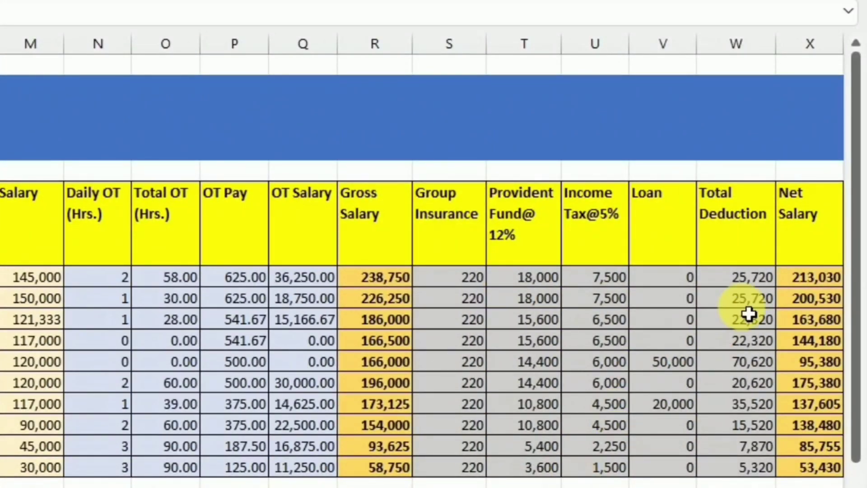
left_click_drag(808, 280, 812, 467)
key("Return")
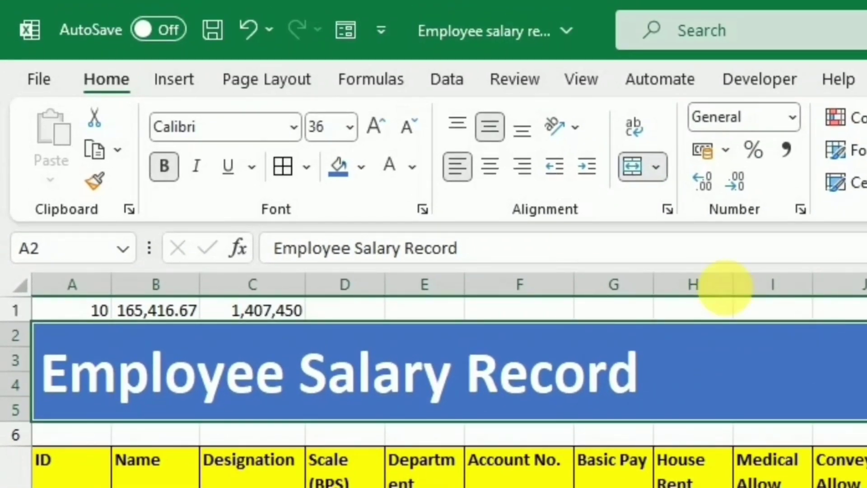
- Draw a rounded rectangle on the blue title banner across columns J to L and give it the solid black shape style
left_click(191, 76)
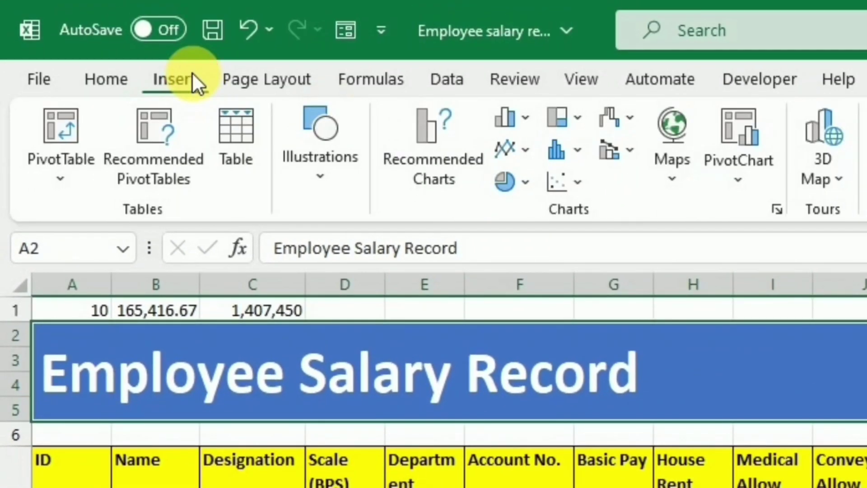
left_click(315, 167)
left_click(375, 296)
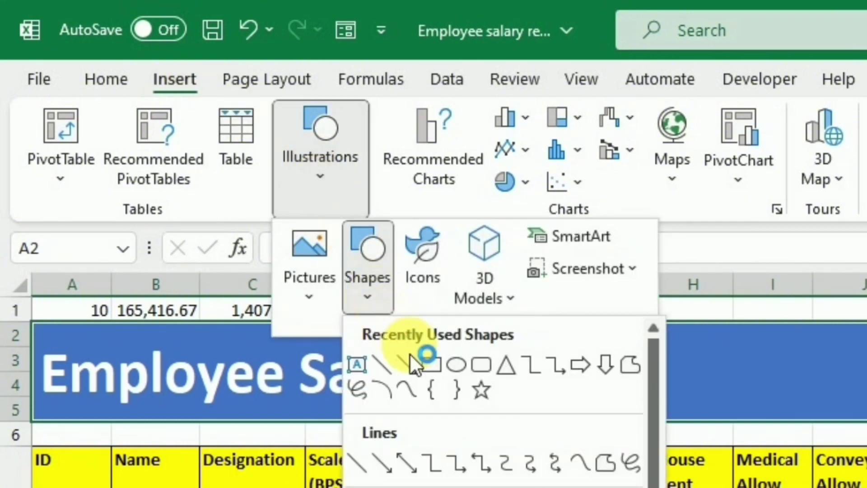
left_click(482, 368)
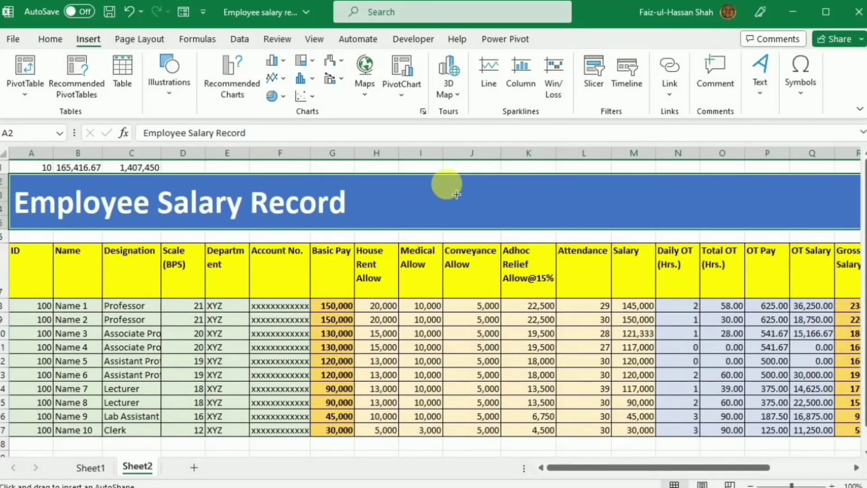
left_click_drag(446, 184, 574, 222)
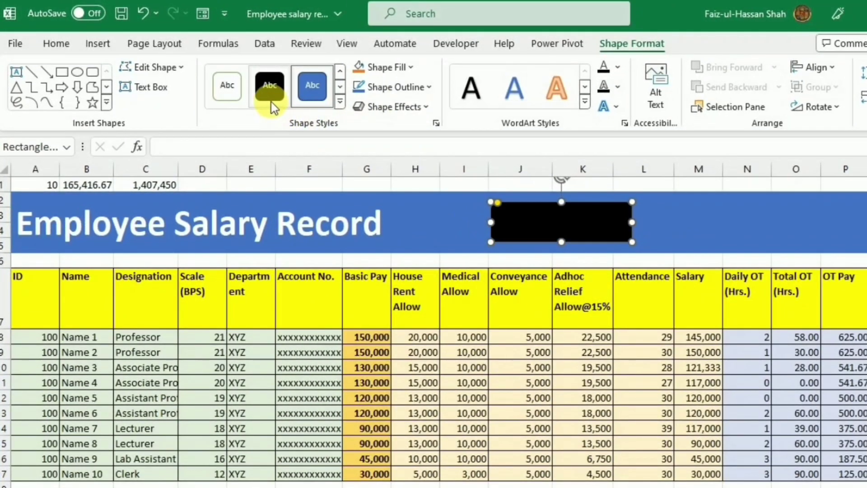
left_click(271, 99)
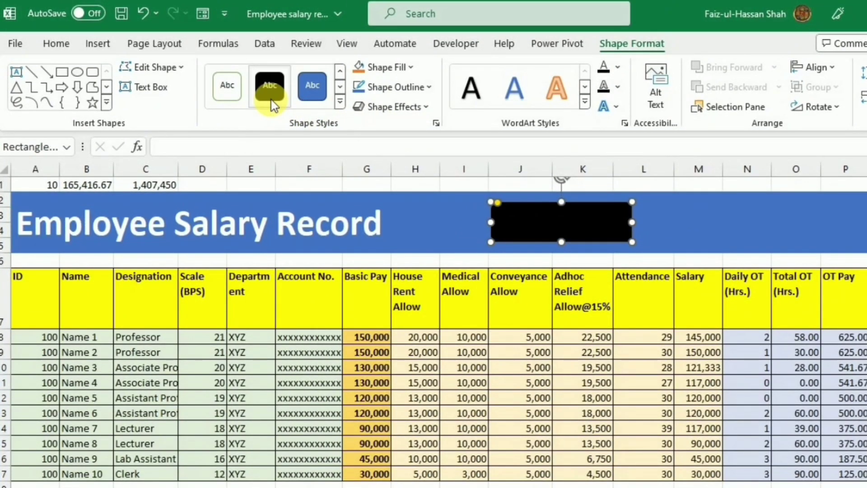
- Enter "Total Employee" in the black rectangle and make the text bold and horizontally centered
type("Total Empl")
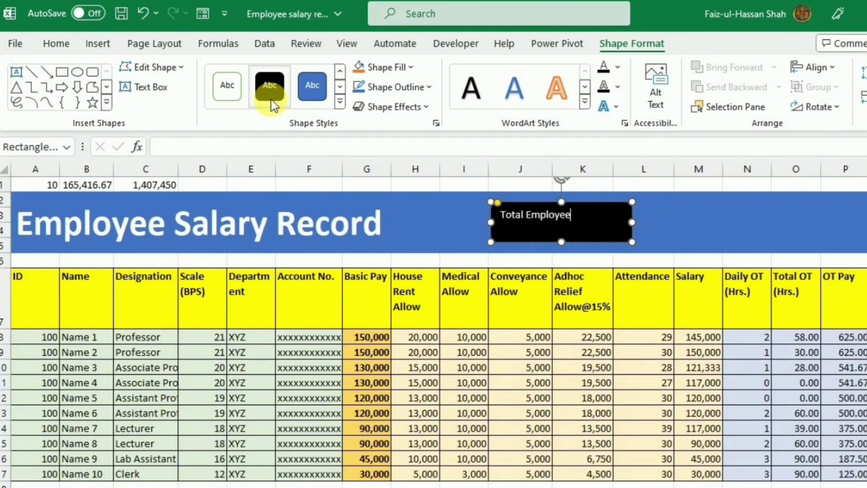
type("oyee")
key("ctrl+a")
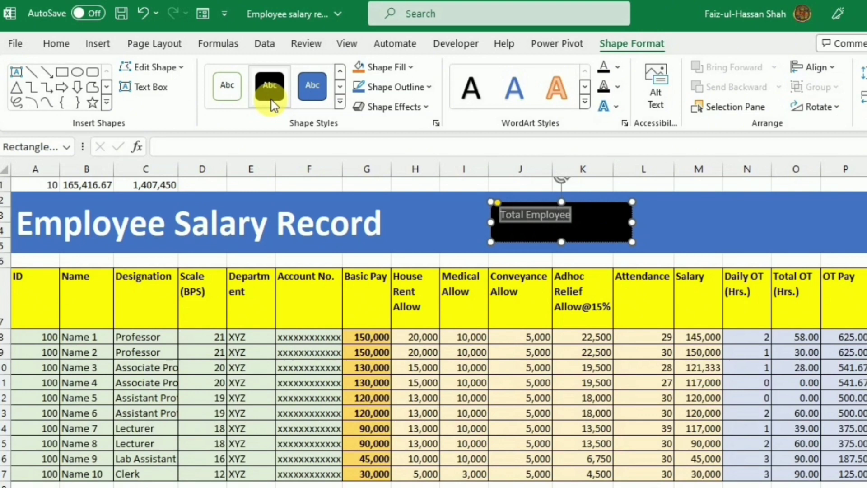
key("ctrl+b")
key("ctrl+e")
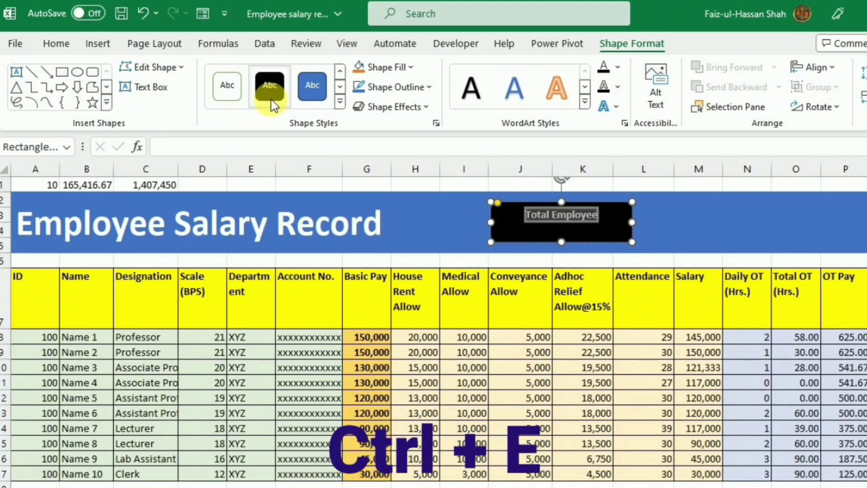
- Increase the "Total Employee" font size to 14 and enlarge the rectangle slightly within the banner
left_click(70, 44)
left_click(223, 73)
left_click(224, 73)
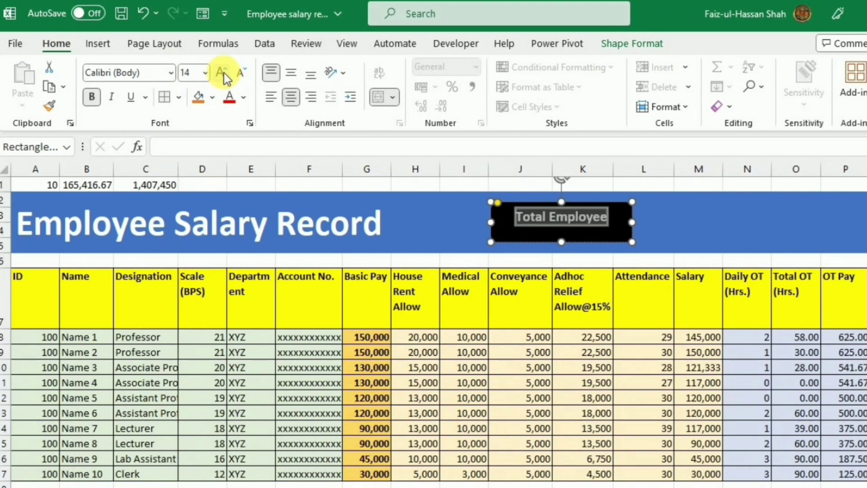
mouse_move(632, 242)
left_mouse_down()
mouse_move(648, 253)
mouse_move(644, 248)
left_mouse_up()
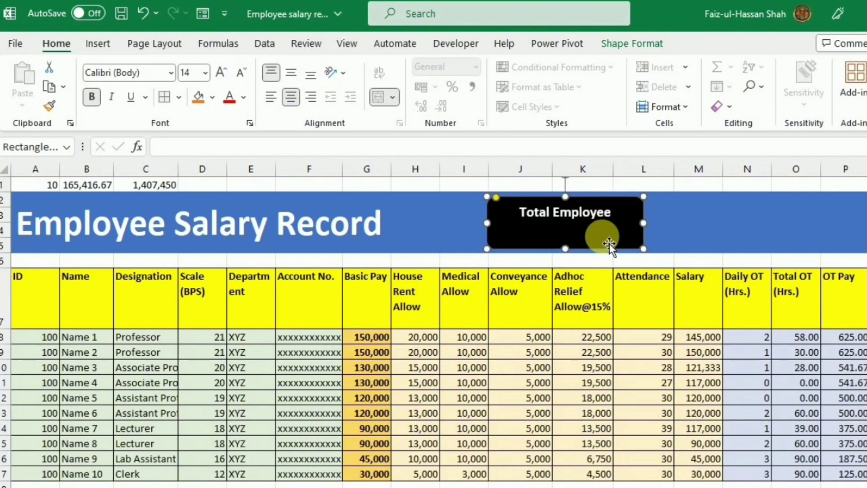
- Duplicate the "Total Employee" rectangle twice and arrange the three boxes side by side along the title banner
key("ctrl+c")
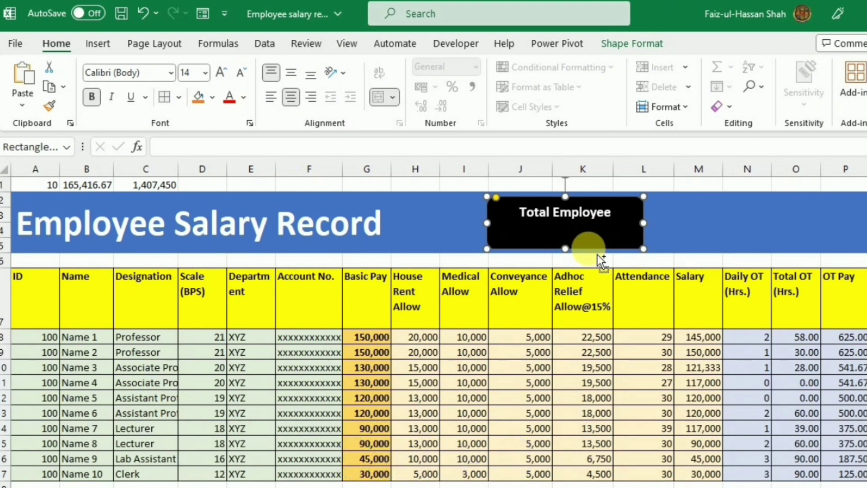
key("ctrl+v")
left_click_drag(600, 212, 758, 200)
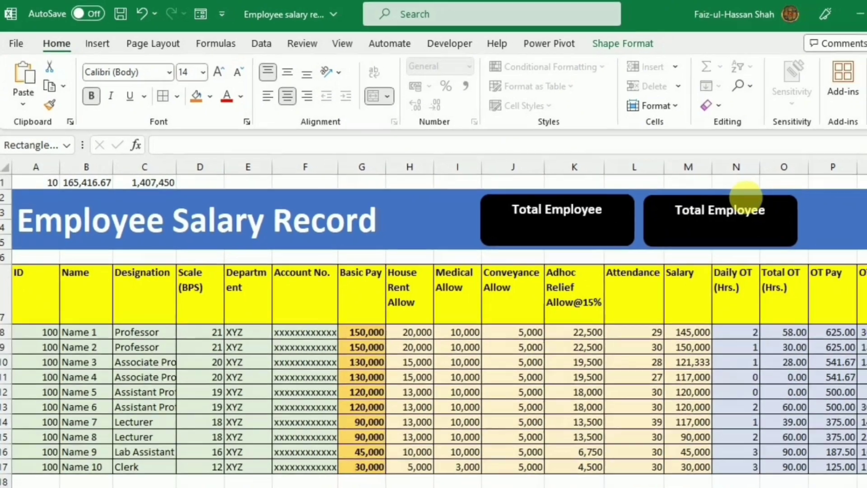
key("ctrl+v")
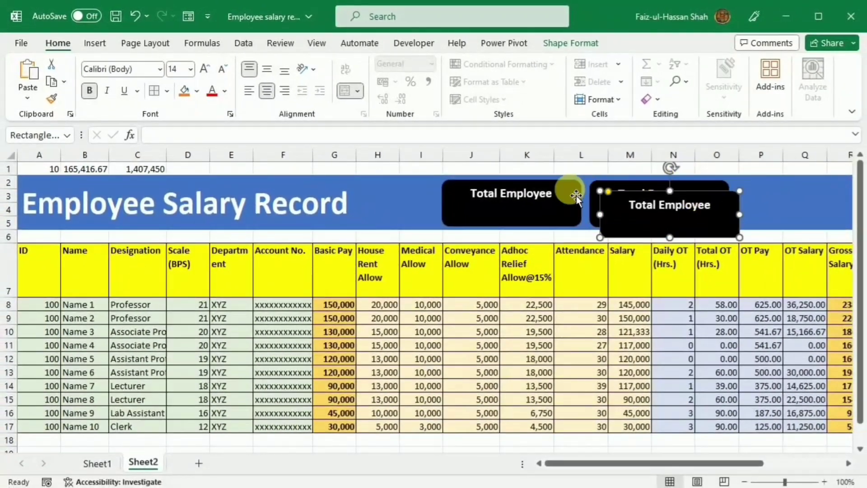
left_click_drag(654, 197, 768, 187)
left_click_drag(535, 185, 513, 188)
- Change the middle box's label to "Total OT Amount"
left_click(634, 198)
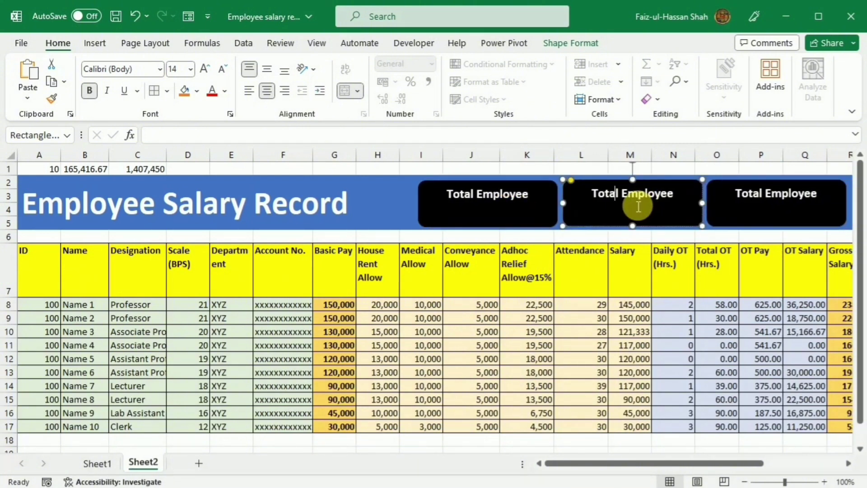
left_click(677, 200)
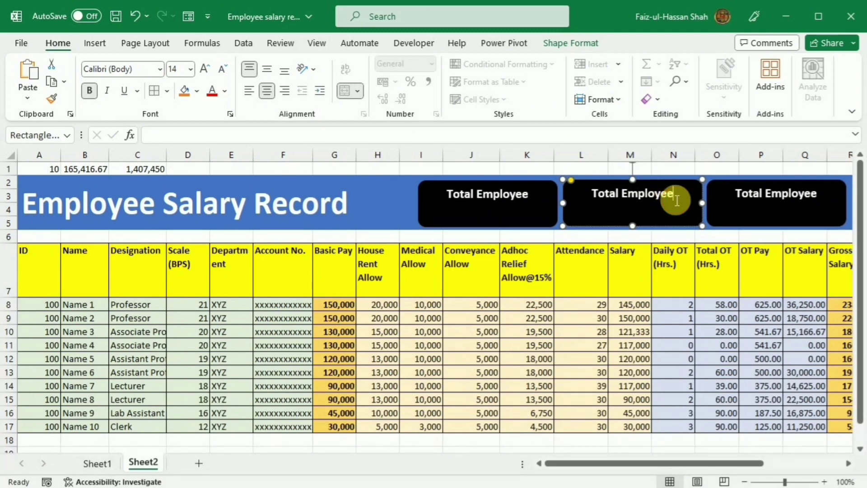
key("BackSpace")
key("BackSpace")
key("BackSpace")
key("BackSpace")
key("BackSpace")
key("BackSpace")
key("BackSpace")
key("BackSpace")
key("BackSpace")
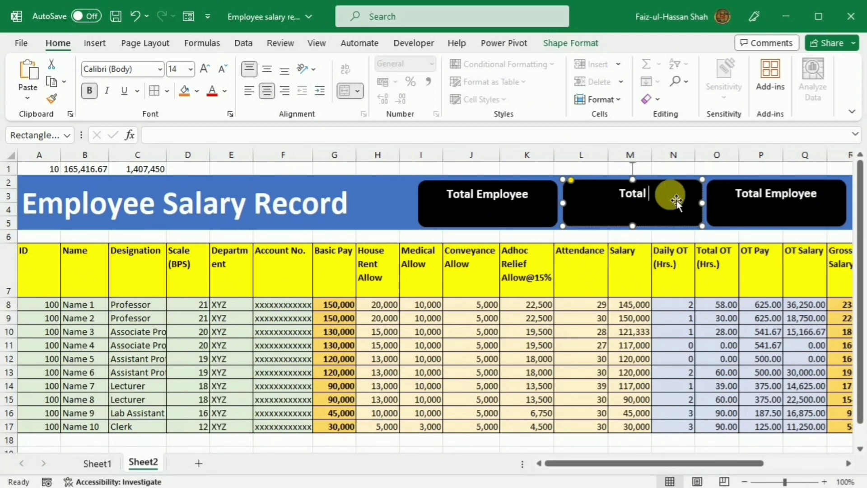
type("OT Amount")
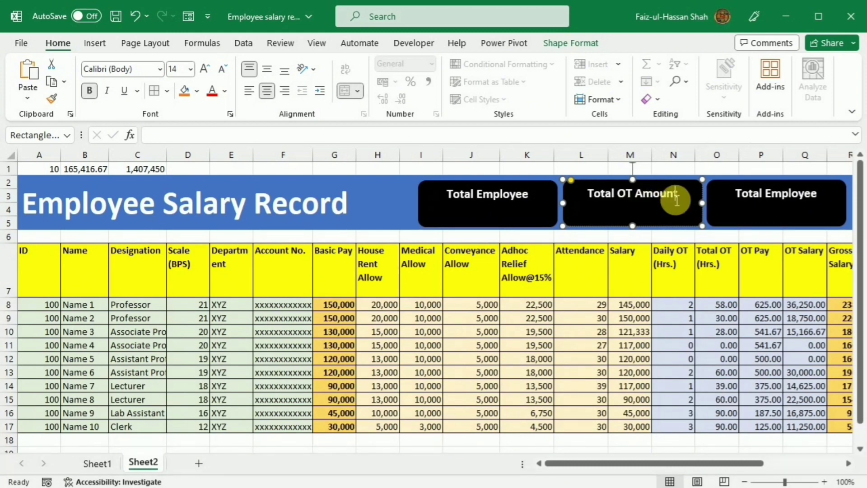
- Change the third box's label to "Total Net Amount" and deselect the box
left_click(767, 200)
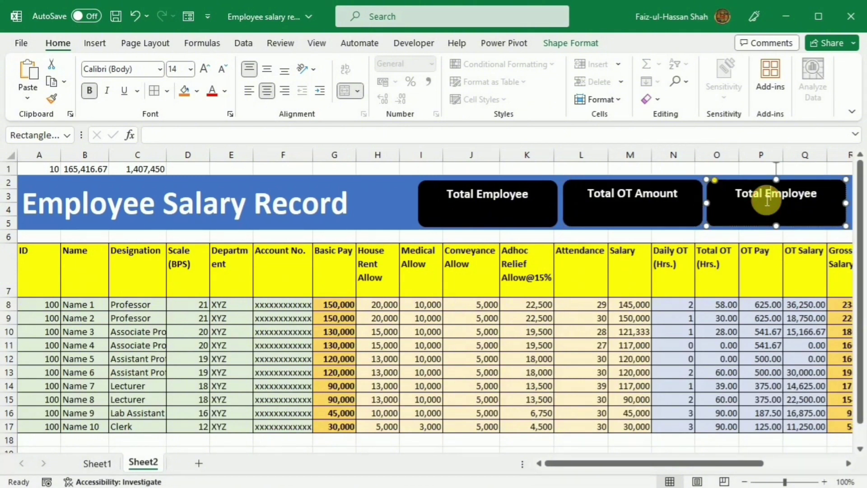
key("BackSpace")
key("BackSpace")
key("BackSpace")
key("BackSpace")
key("BackSpace")
key("BackSpace")
key("BackSpace")
key("BackSpace")
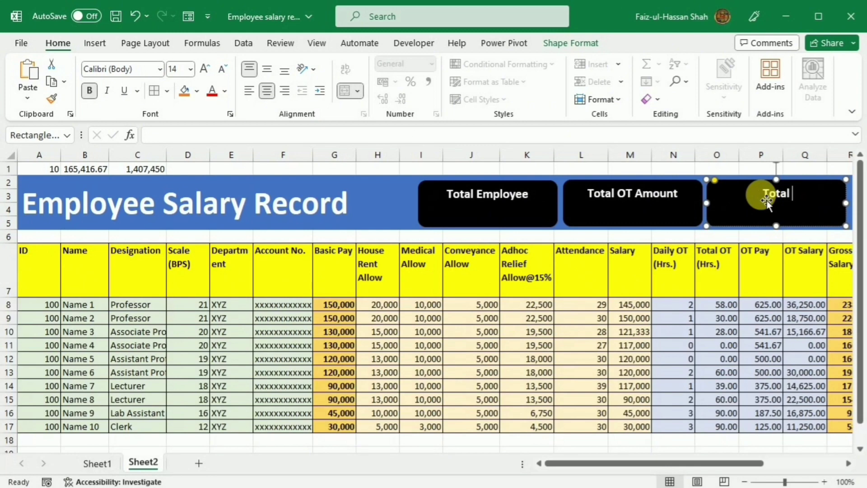
type("Net A")
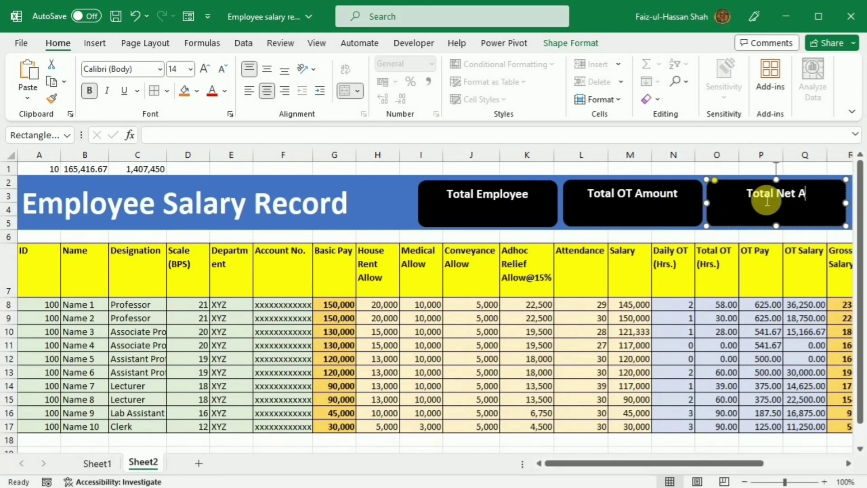
type("mount")
left_click(407, 212)
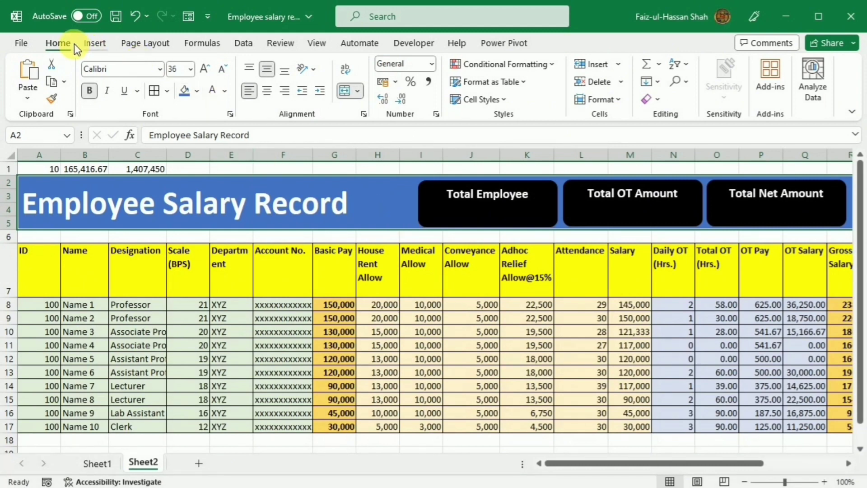
- Draw a rectangle about 3.23 cm wide and 1.01 cm high between the banner title and the "Total Employee" box
left_click(93, 45)
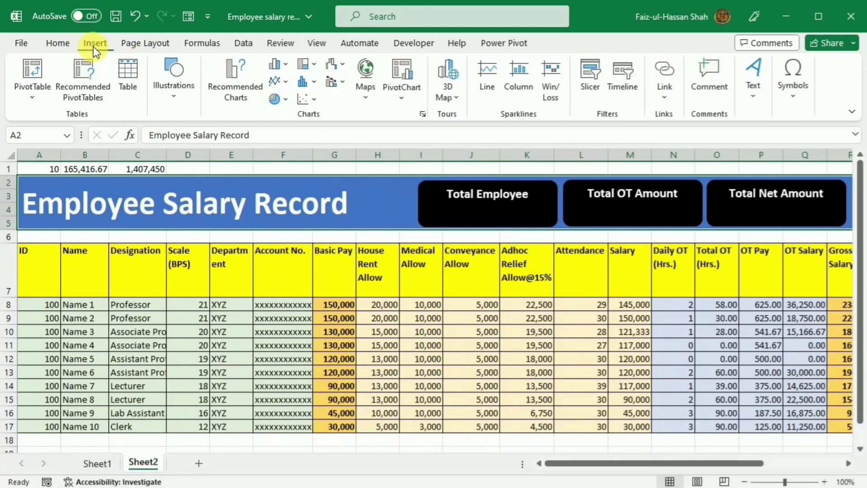
left_click(174, 96)
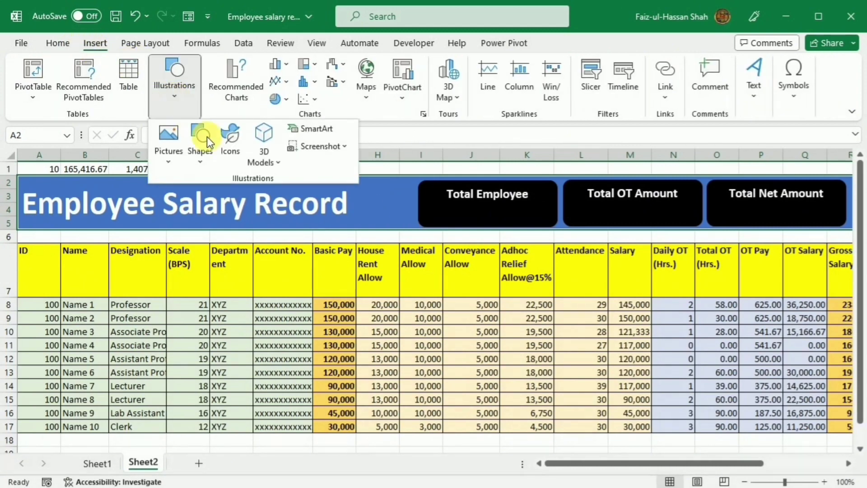
left_click(201, 162)
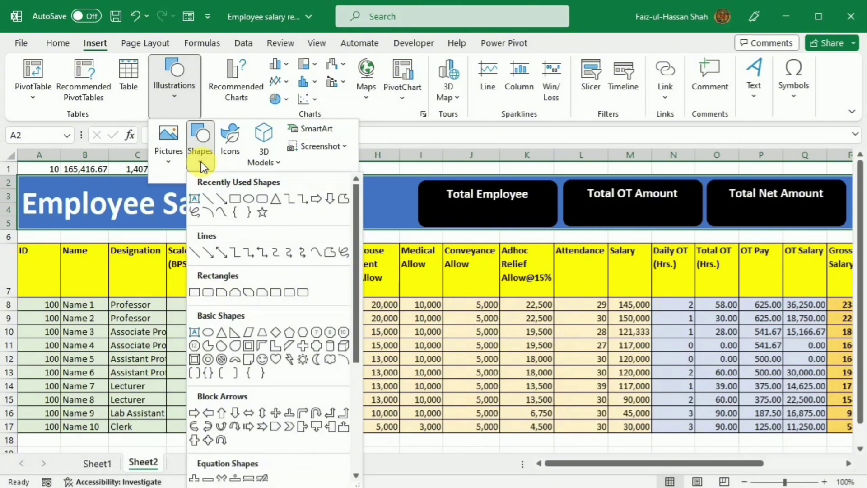
left_click(236, 199)
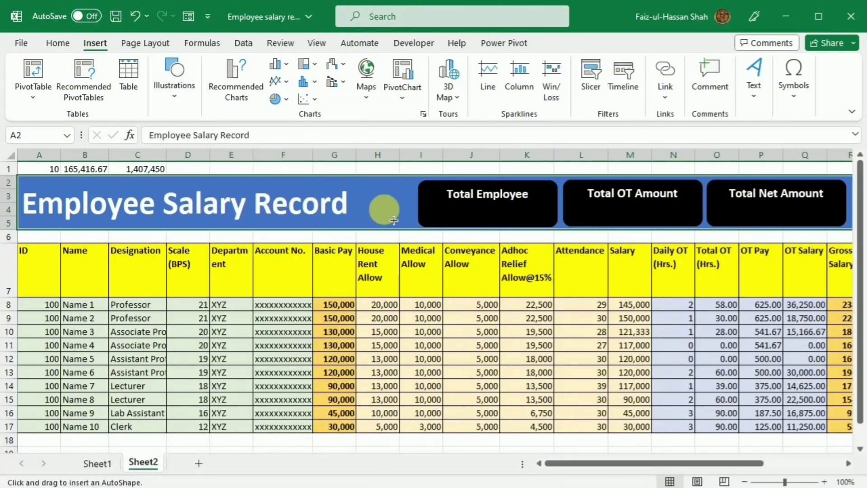
left_click_drag(376, 197, 459, 224)
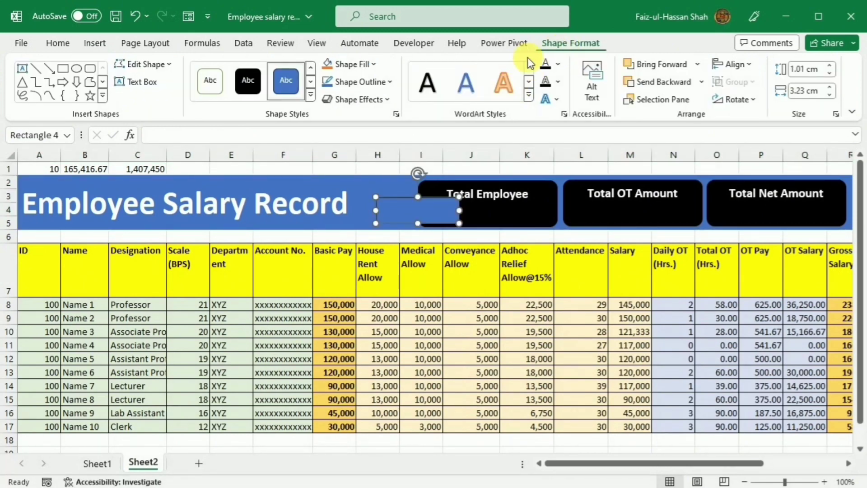
- Remove the new rectangle's fill and outline and move it right beside the banner title
left_click(376, 67)
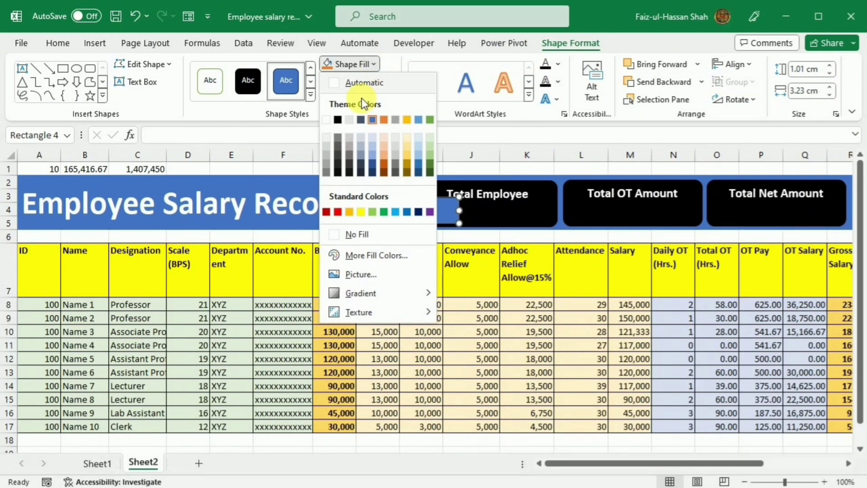
left_click(334, 234)
left_click(390, 82)
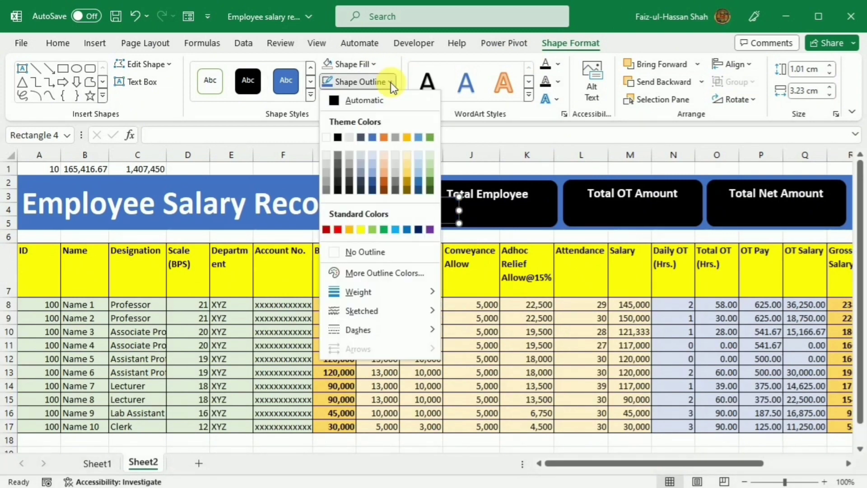
left_click(340, 251)
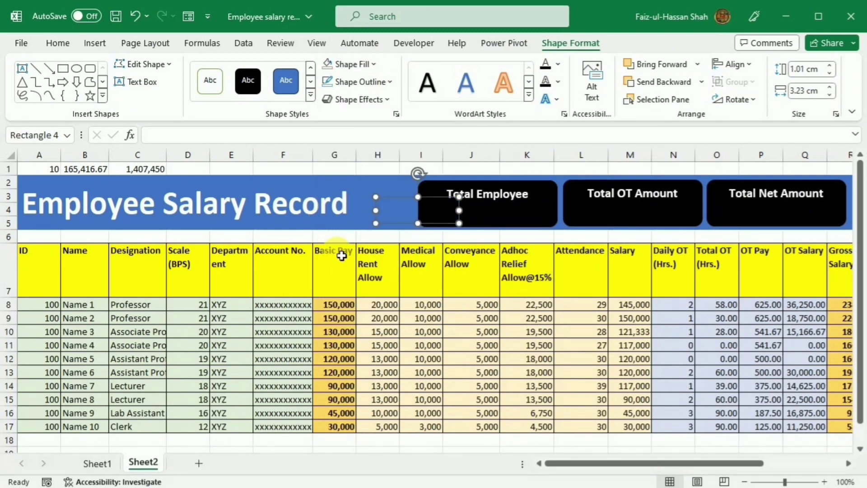
left_click_drag(400, 223, 384, 223)
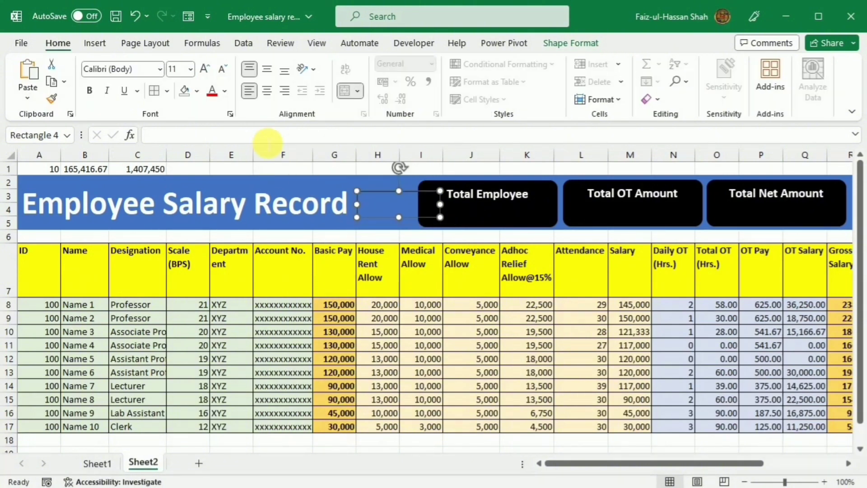
- Link the transparent rectangle's text to cell A1 with the formula =$A$1
left_click(267, 138)
type("=")
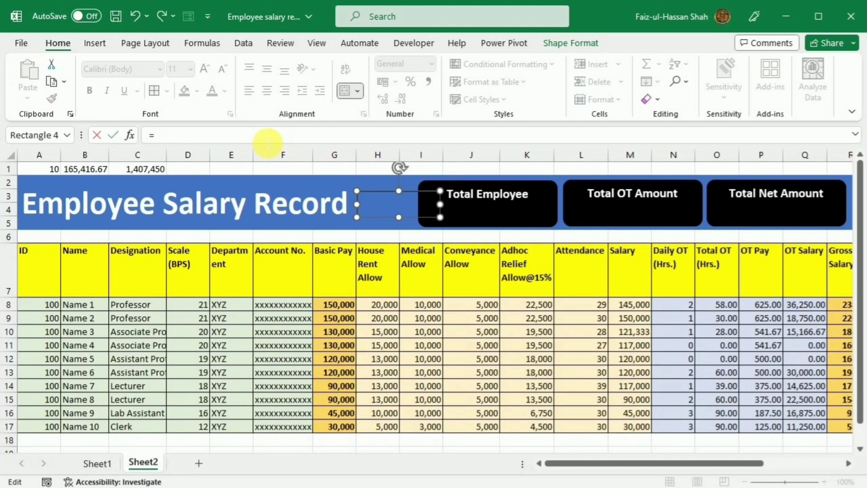
left_click(55, 173)
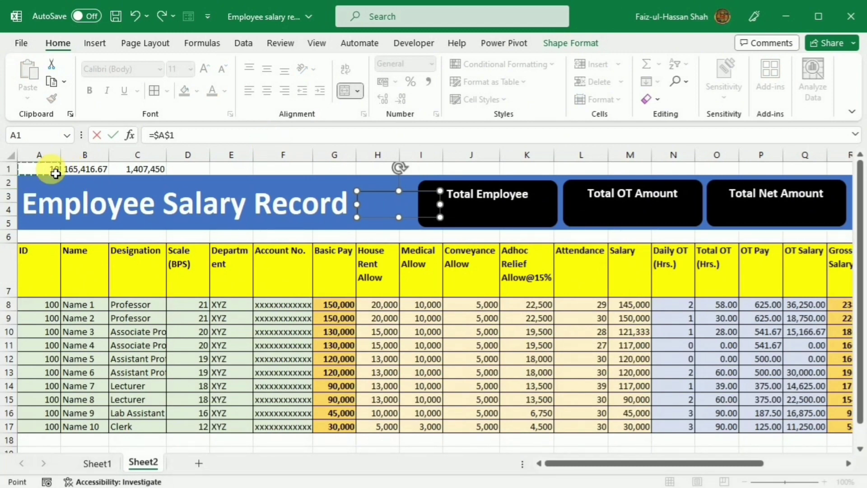
key("Return")
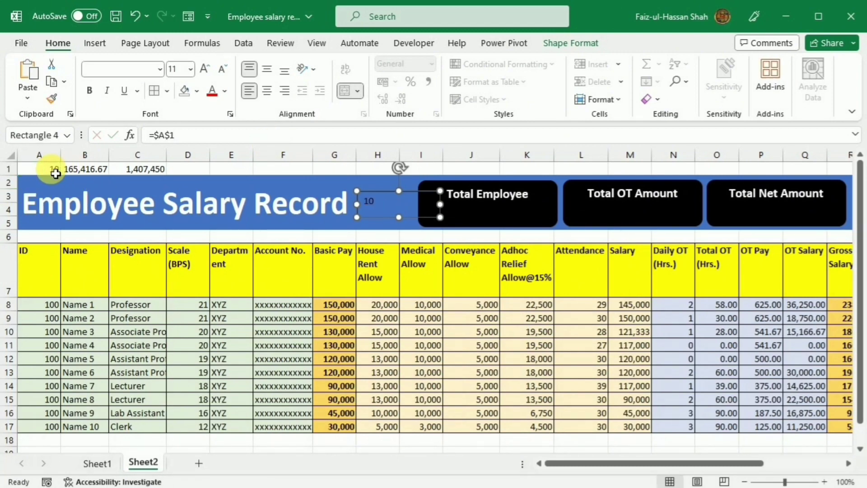
- Format the linked number in the transparent rectangle as 16 pt, bold and yellow
double_click(378, 205)
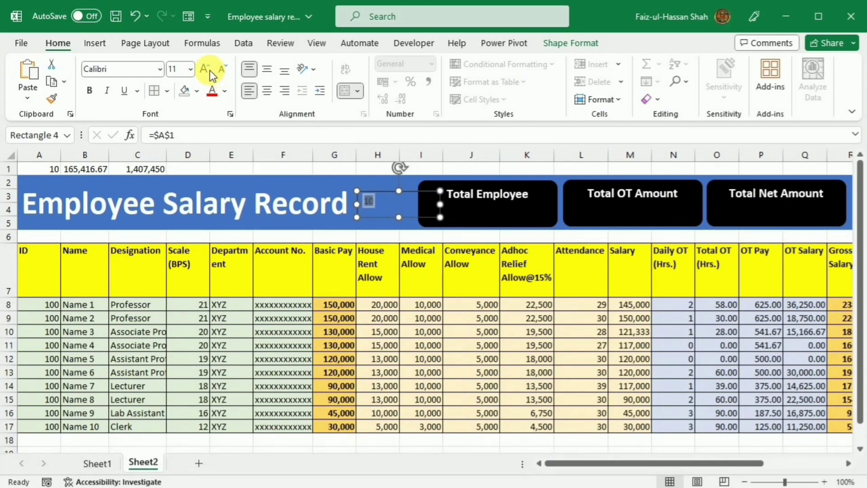
left_click(207, 69)
left_click(207, 68)
left_click(207, 68)
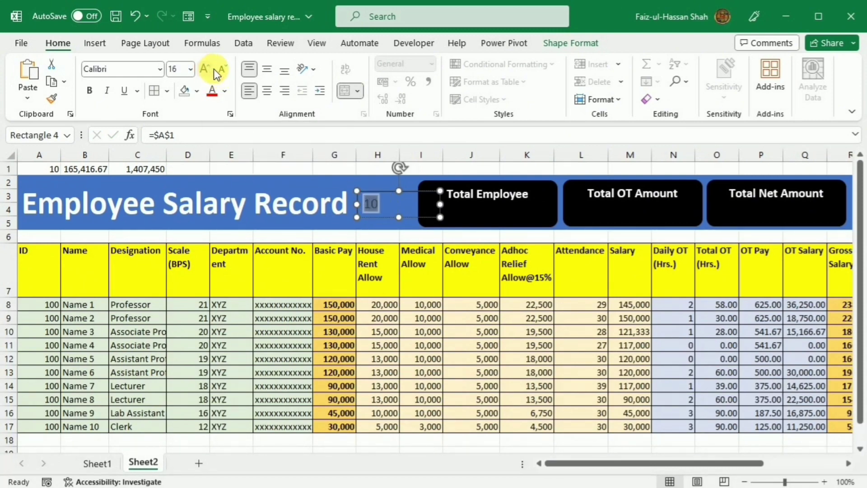
left_click(89, 91)
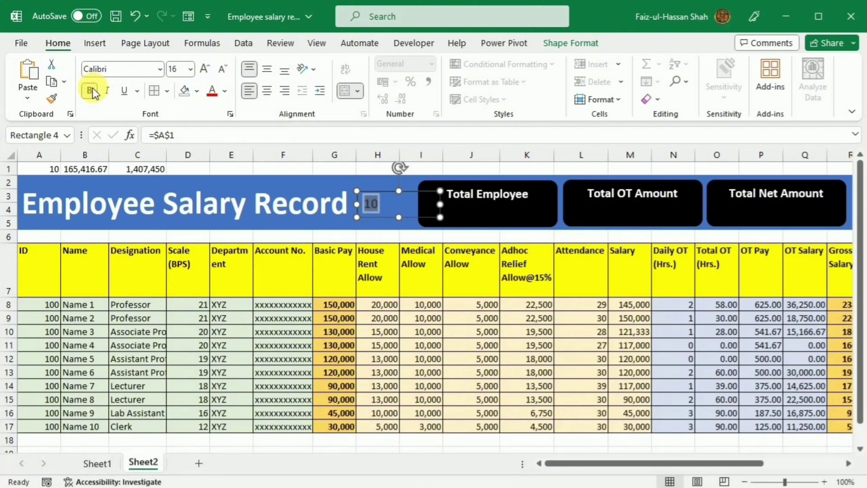
left_click(224, 91)
left_click(213, 173)
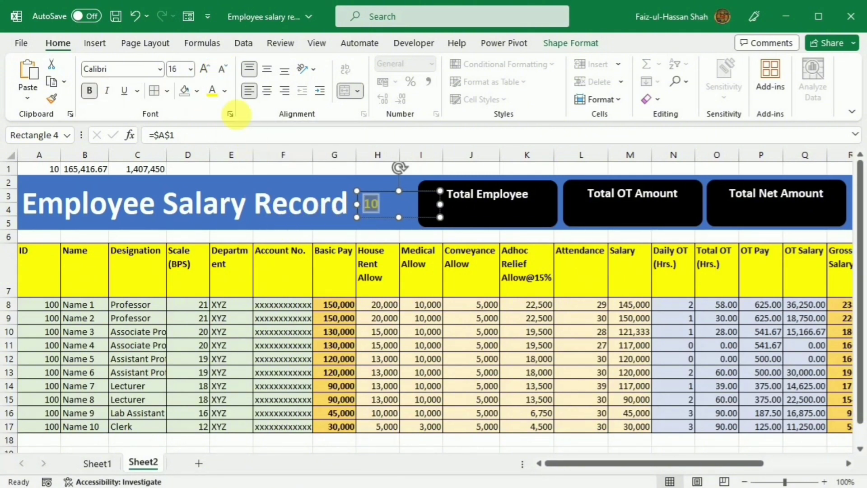
- Move the linked number under the "Total Employee" label and place copies of it in the OT and net amount boxes
left_click(403, 199)
left_click_drag(404, 199, 504, 207)
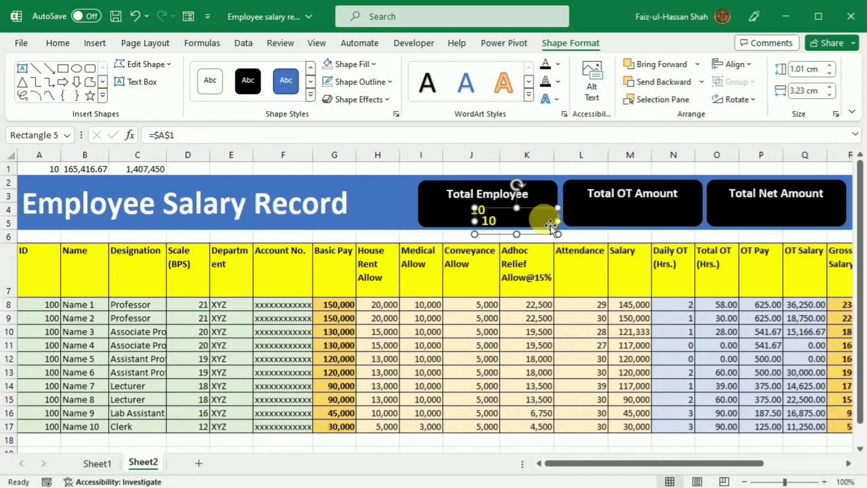
left_click_drag(548, 208, 610, 215)
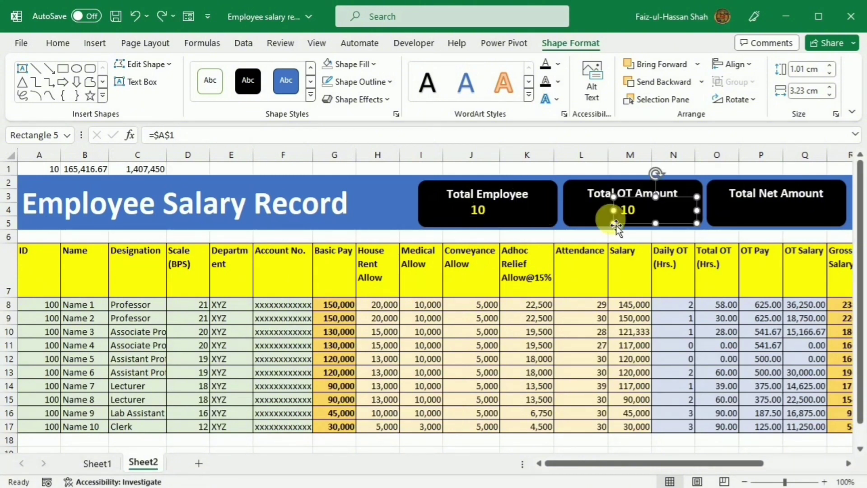
left_click_drag(616, 216, 785, 206)
- Relink the number in the "Total OT Amount" box to cell B1 with the formula =$B$1
left_click(641, 216)
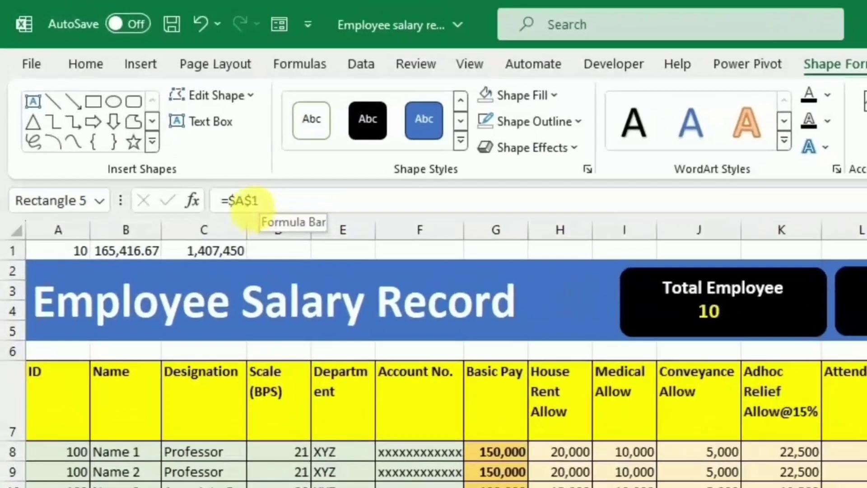
left_click(169, 137)
key("BackSpace")
type("B")
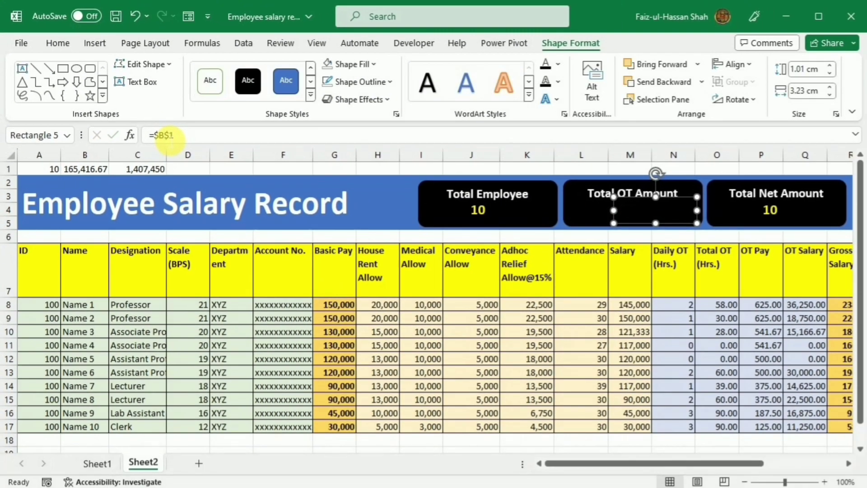
key("Return")
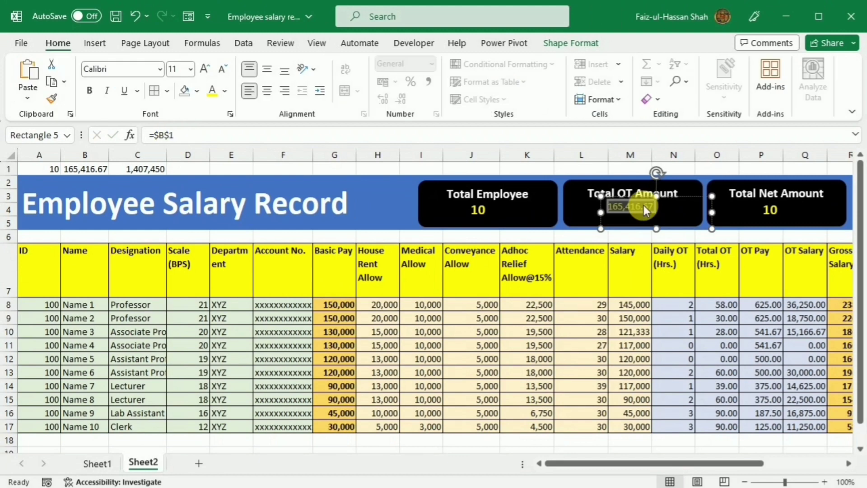
- Make the linked OT amount bold and enlarge its font size to 16
left_click(89, 92)
left_click(204, 70)
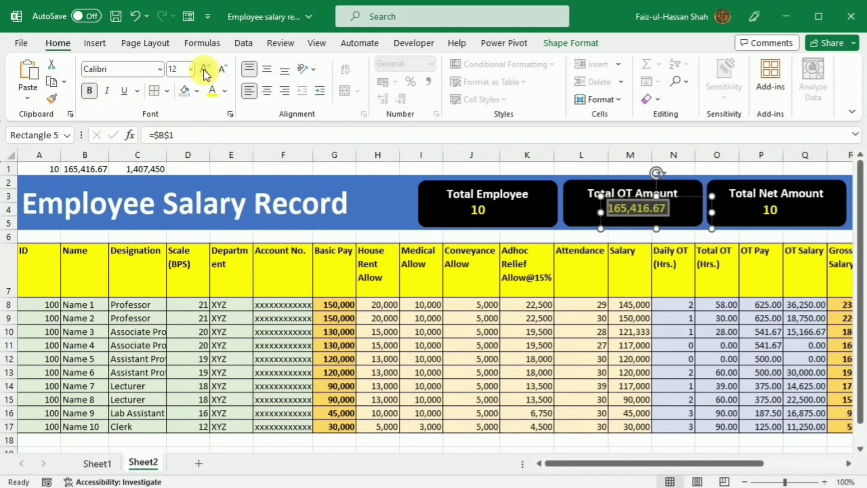
left_click(205, 70)
- Show the OT total in cell B1 without decimals and center its linked number under the "Total OT Amount" label
left_click(85, 170)
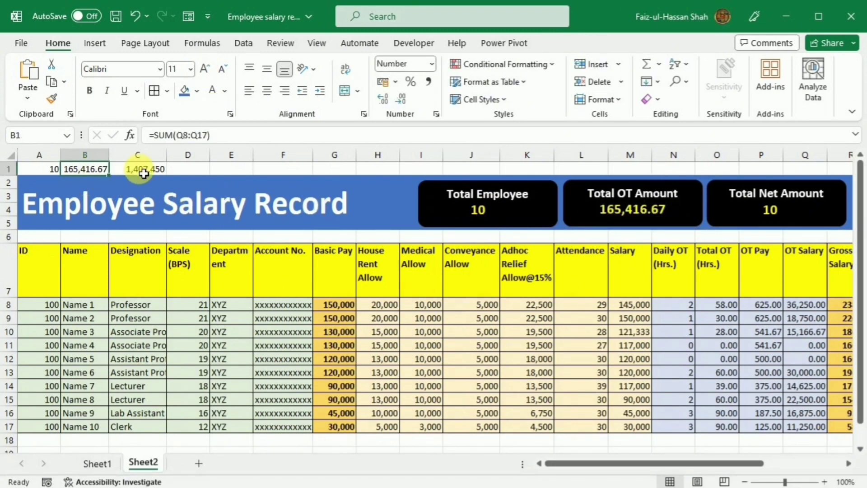
left_click(400, 100)
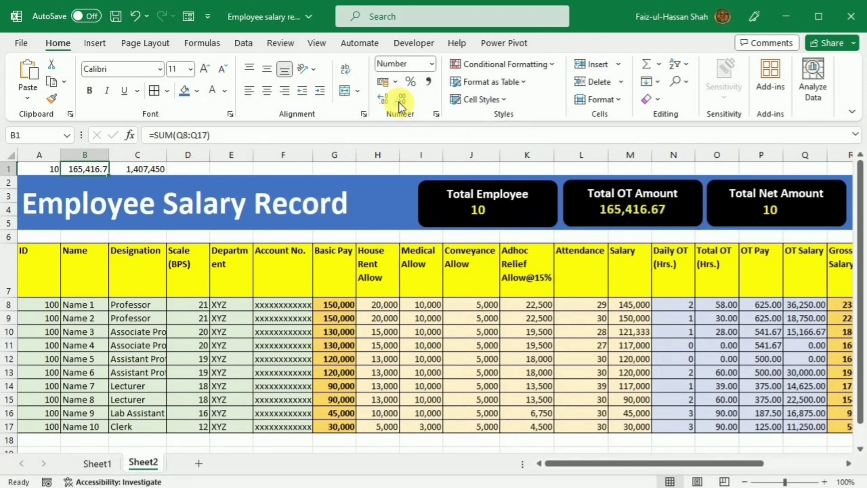
left_click(400, 102)
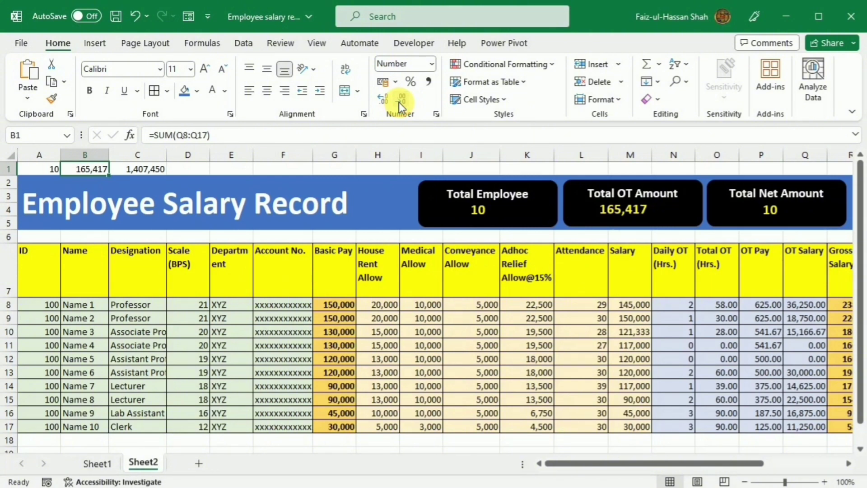
left_click(624, 220)
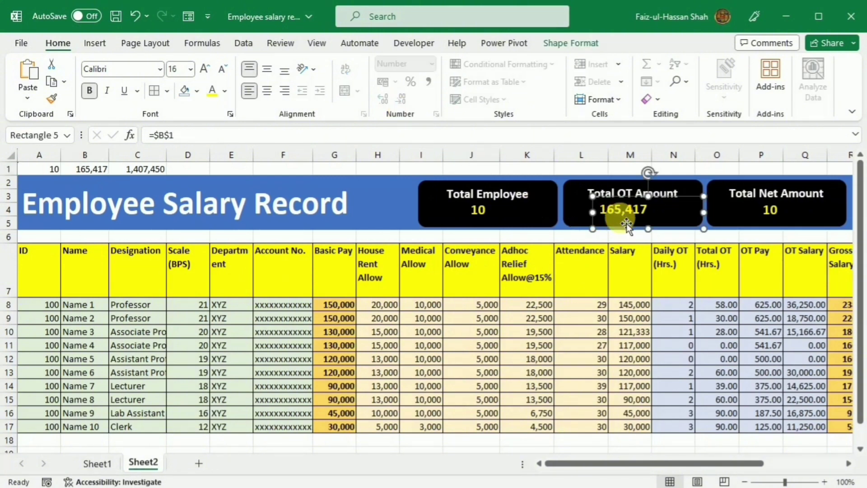
left_click_drag(648, 197, 639, 206)
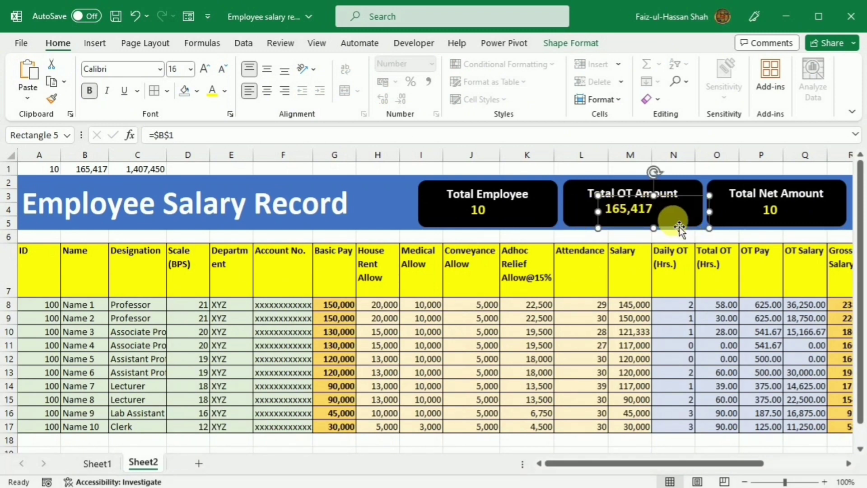
- Relink the number in the "Total Net Amount" box to cell C1 with the formula =$C$1
left_click(770, 210)
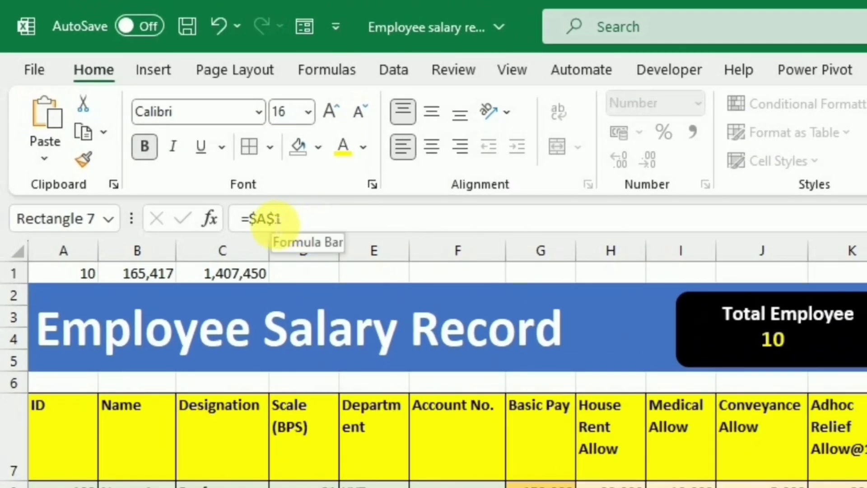
left_click(270, 218)
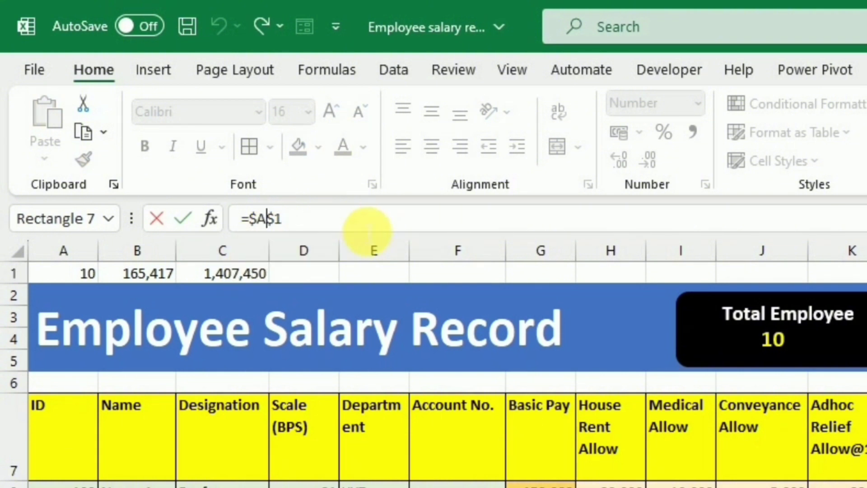
key("BackSpace")
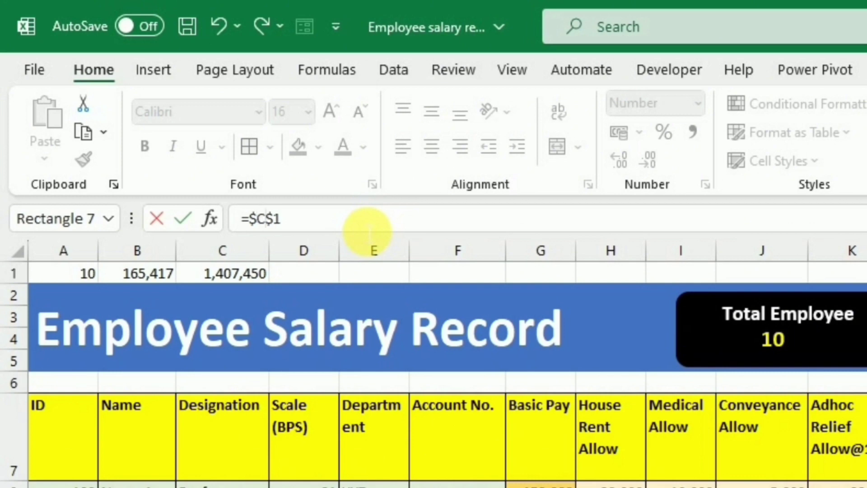
type("C")
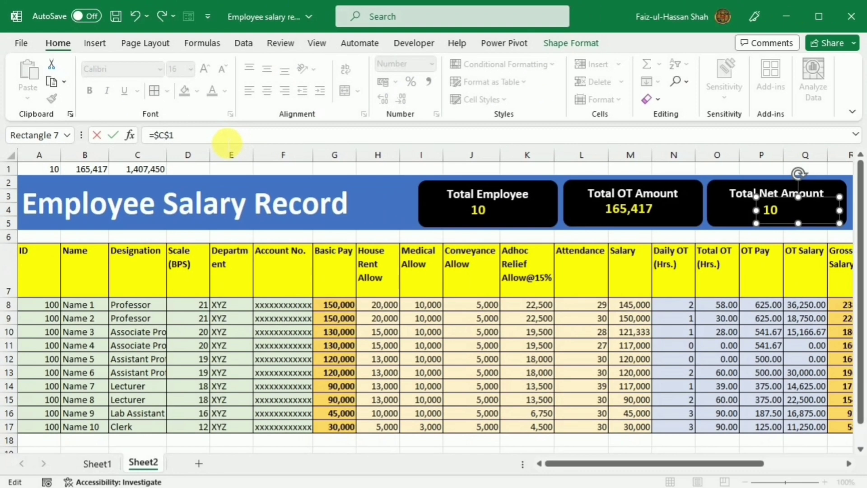
key("Return")
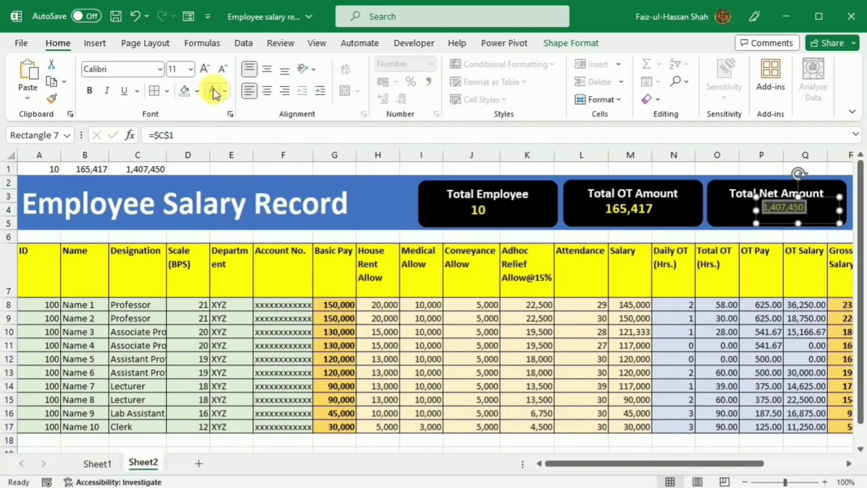
- Make the linked net amount bold at 16 pt, center it under its label, and deselect it
left_click(92, 91)
left_click(204, 67)
left_click(204, 68)
left_click(204, 67)
left_click(803, 198)
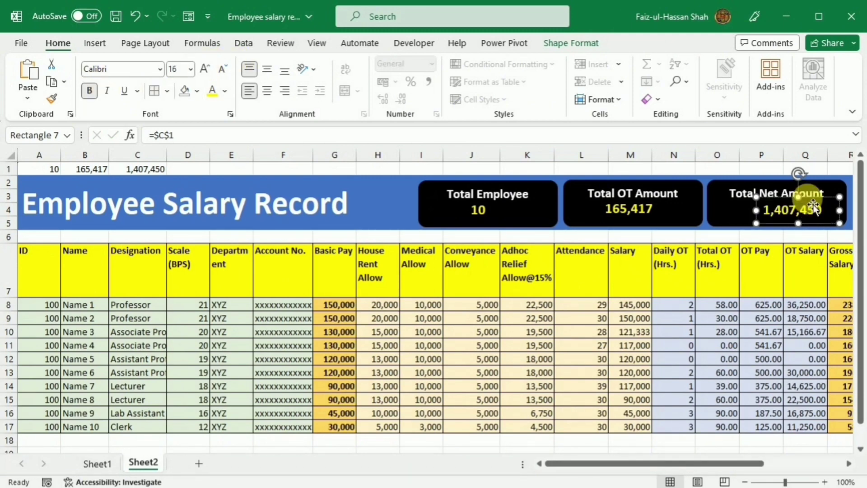
left_click_drag(813, 208, 802, 202)
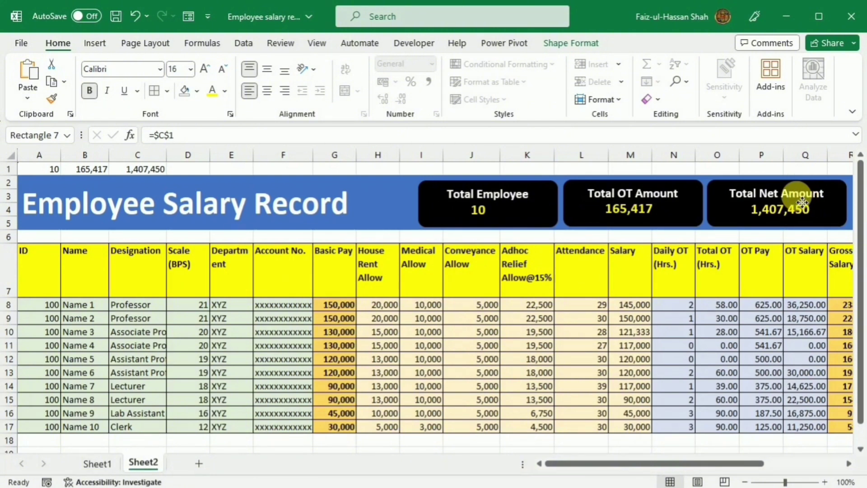
key("Escape")
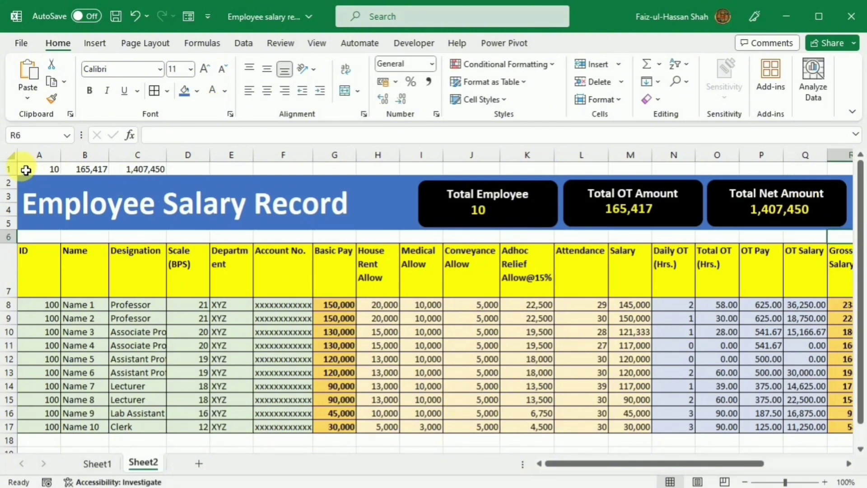
- Hide row 1, which holds the source totals for the banner boxes
left_click(18, 178)
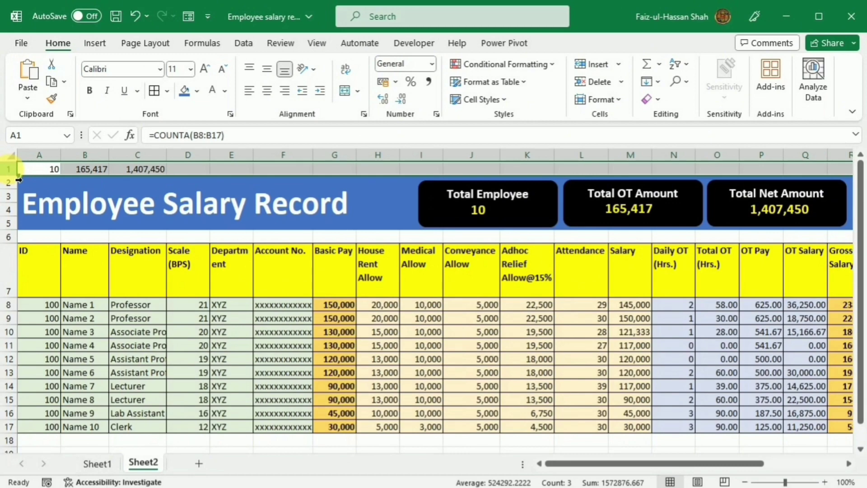
right_click(188, 169)
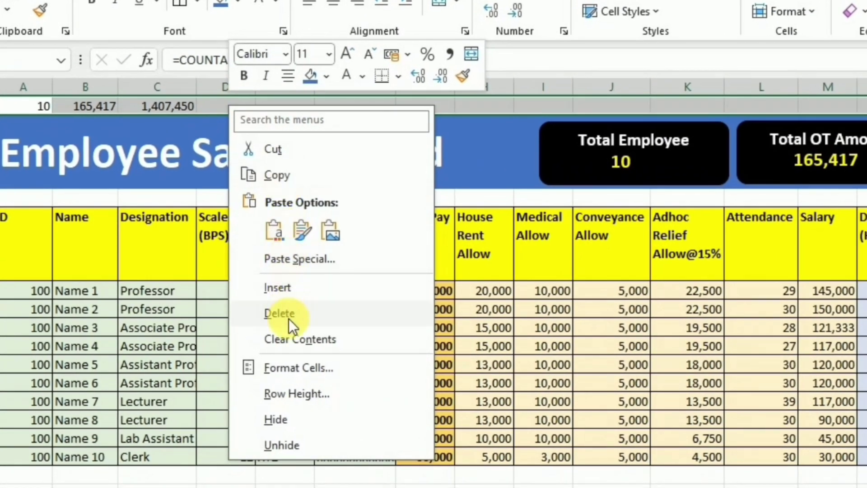
left_click(279, 417)
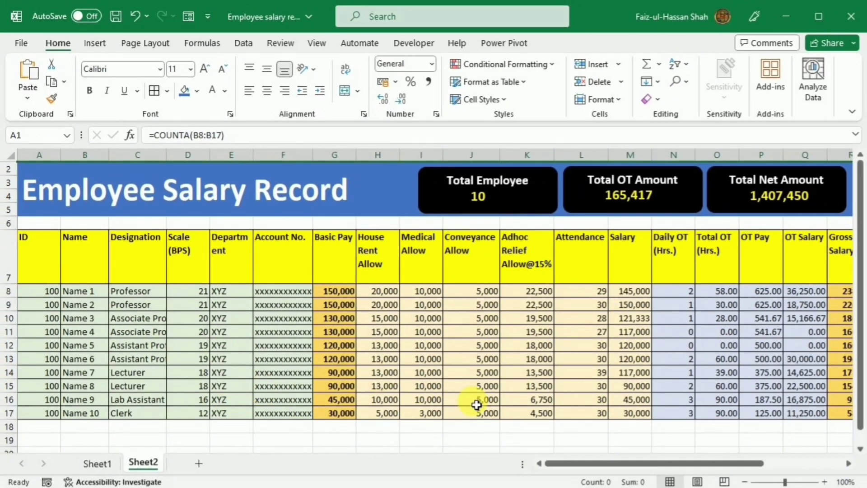
- Add a thick outline border to the salary table, starting at the ID header cell
left_click(41, 255)
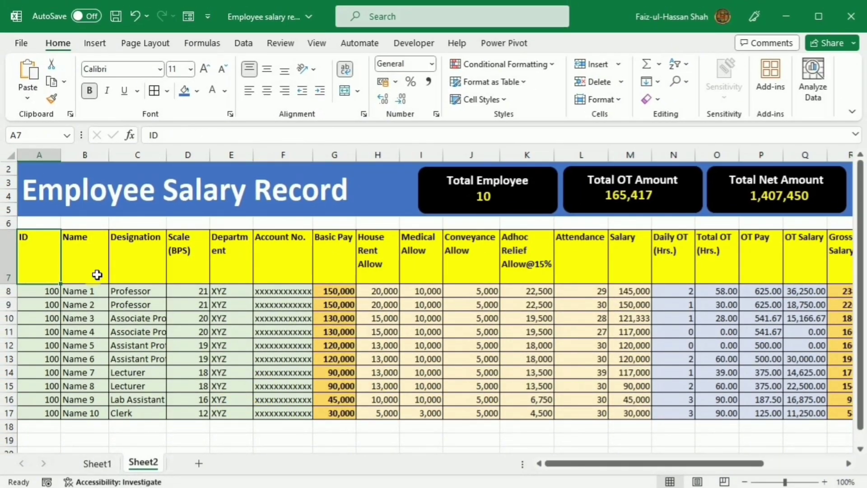
key("ctrl+t")
mouse_move(749, 462)
left_mouse_down()
mouse_move(851, 465)
mouse_move(739, 470)
left_mouse_up()
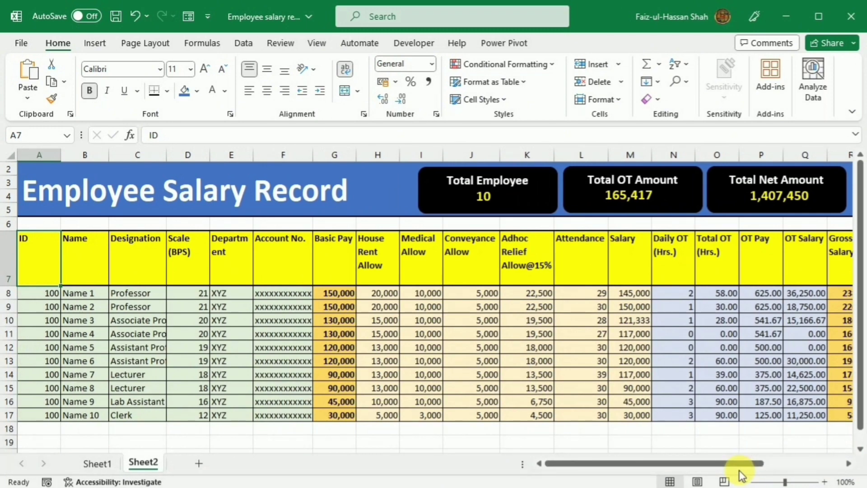